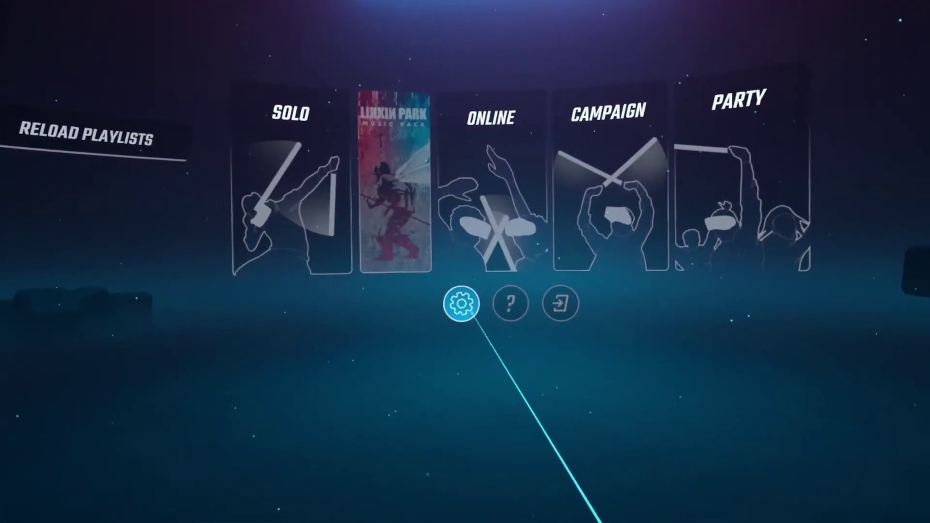
- Open Beat Saber's settings menu and go to Mod Settings
{"action": "left_click", "coordinate": [445, 311]}
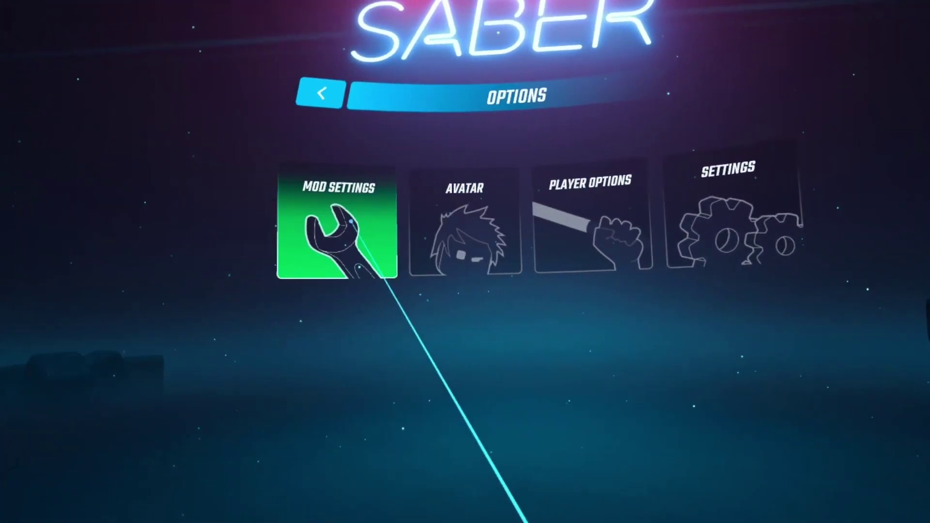
{"action": "left_click", "coordinate": [474, 275]}
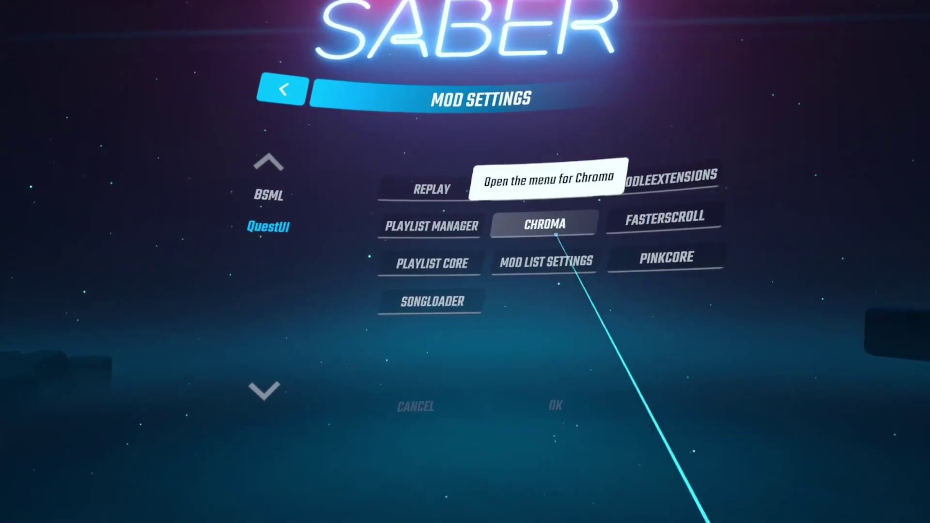
- Open the Replay mod's settings to show its rendering options, such as Resolution 1440 x 2560 and FPS 60
{"action": "left_click", "coordinate": [451, 186]}
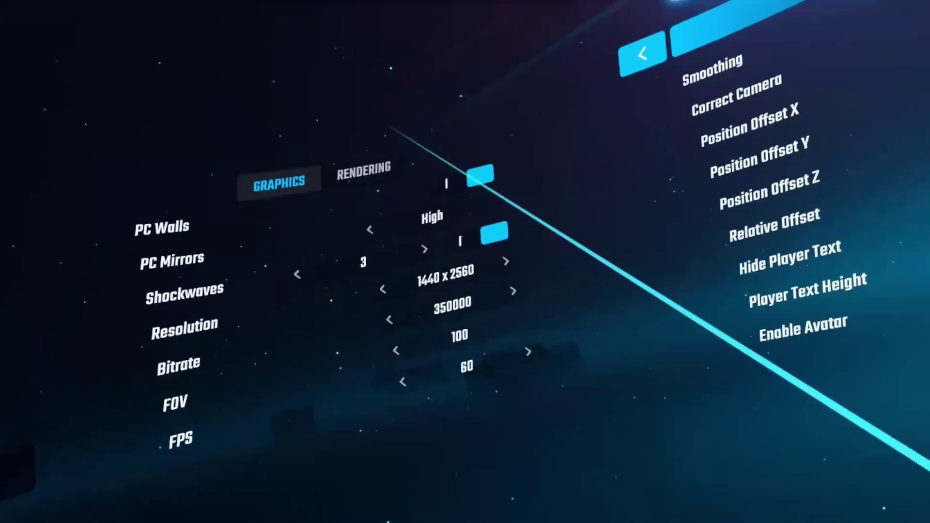
- Switch the Replay panel to the INPUTS tab, showing Time Skip Amount 5 and Travel Speed 1.0
{"action": "left_click", "coordinate": [356, 177]}
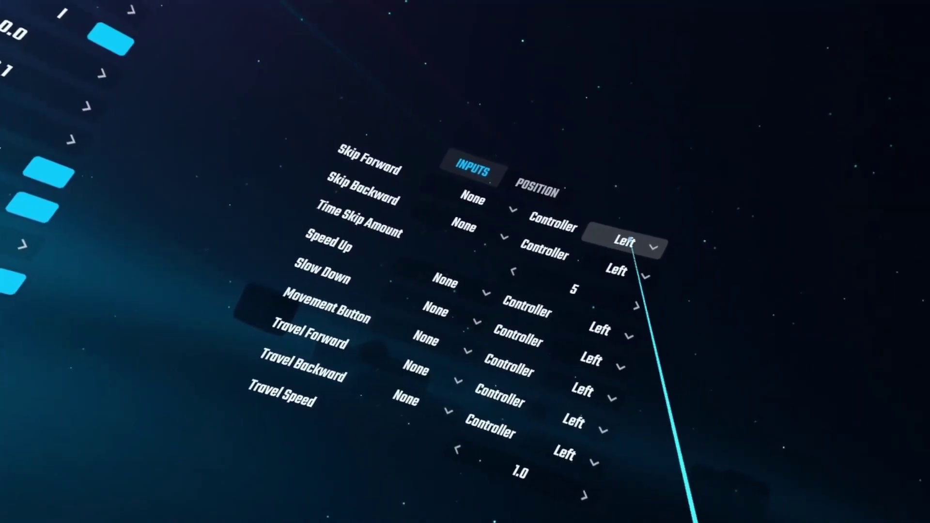
{"action": "left_click", "coordinate": [683, 260]}
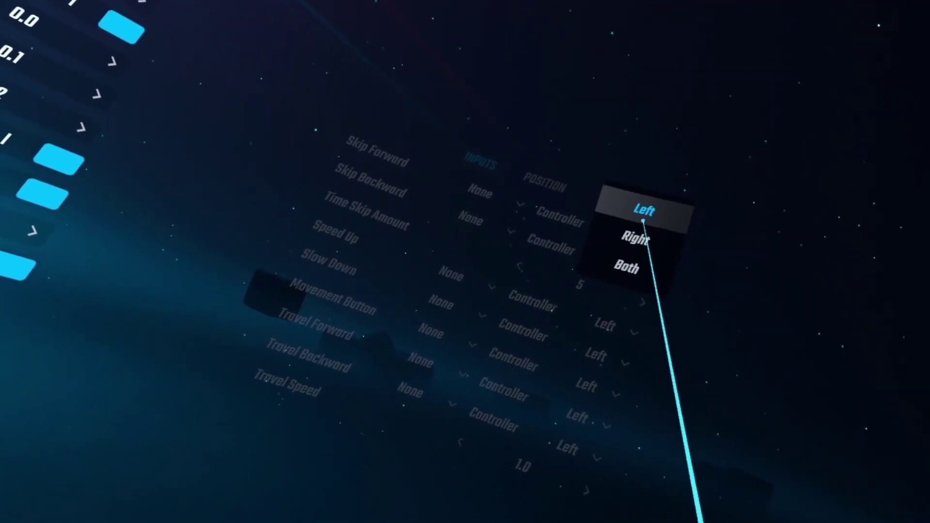
{"action": "left_click", "coordinate": [643, 219]}
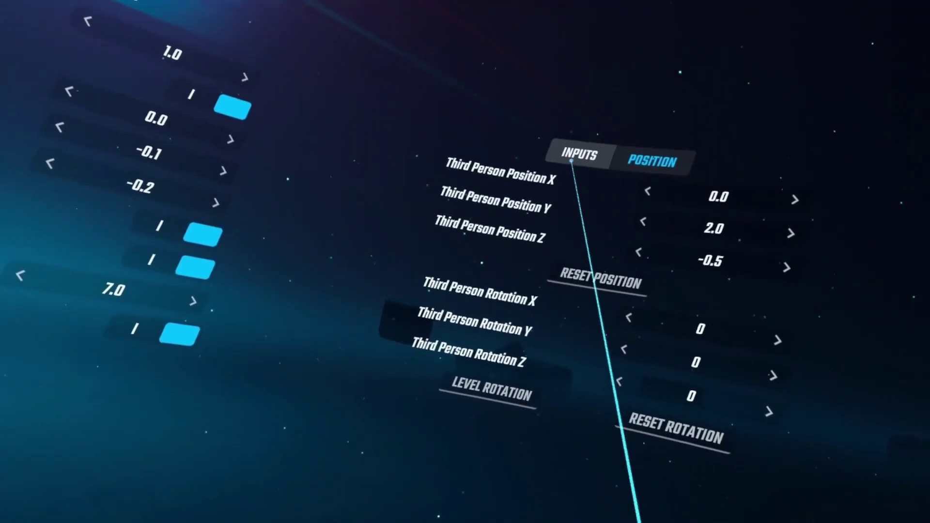
{"action": "left_click", "coordinate": [572, 161]}
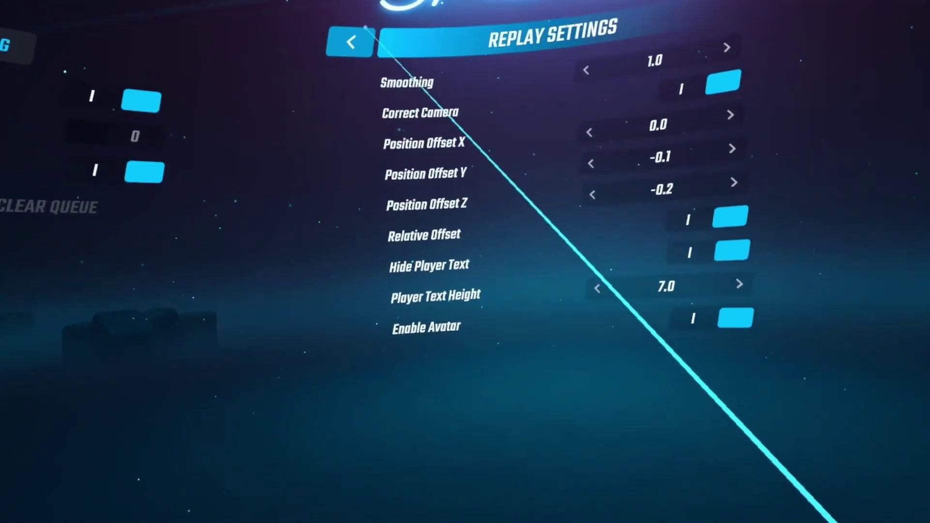
- Back out of the replay settings and options to the main menu
{"action": "left_click", "coordinate": [361, 38]}
{"action": "left_click", "coordinate": [324, 106]}
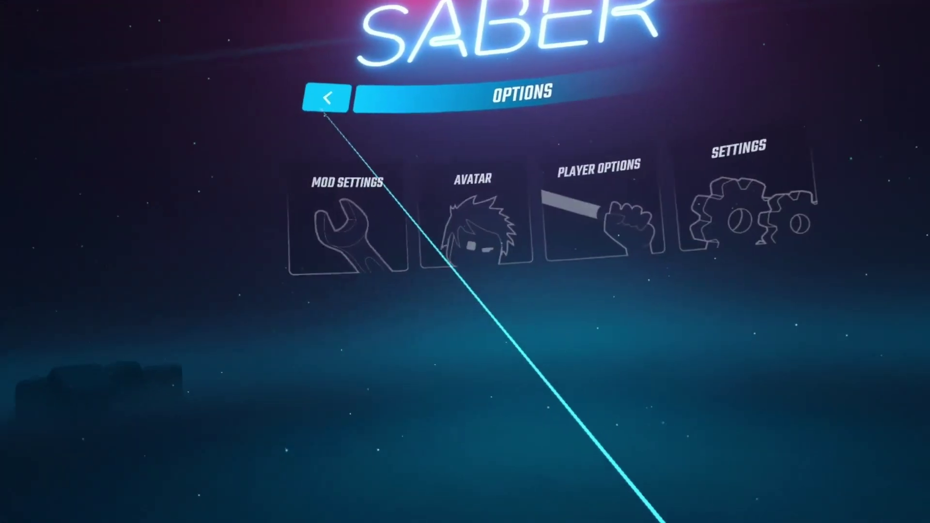
{"action": "left_click", "coordinate": [326, 103]}
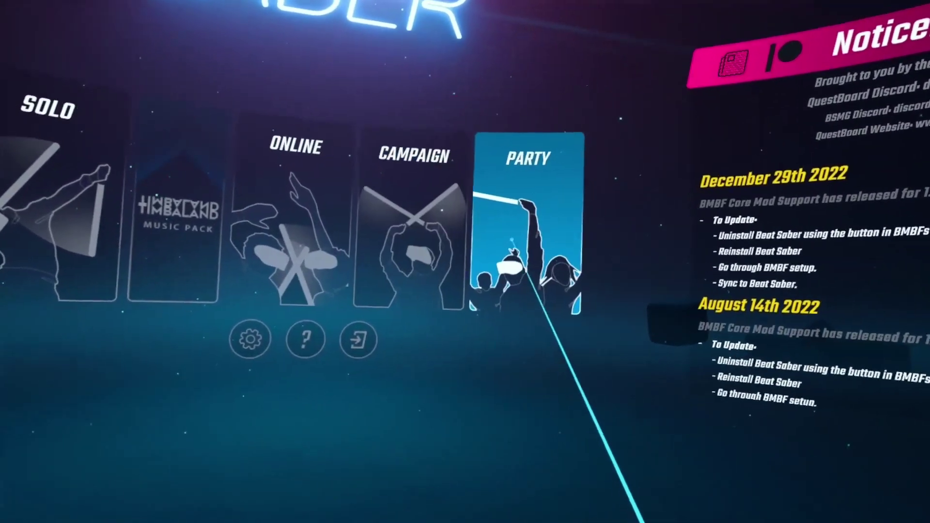
- Enter Party mode and select Anime Bae from the song list
{"action": "left_click", "coordinate": [512, 240]}
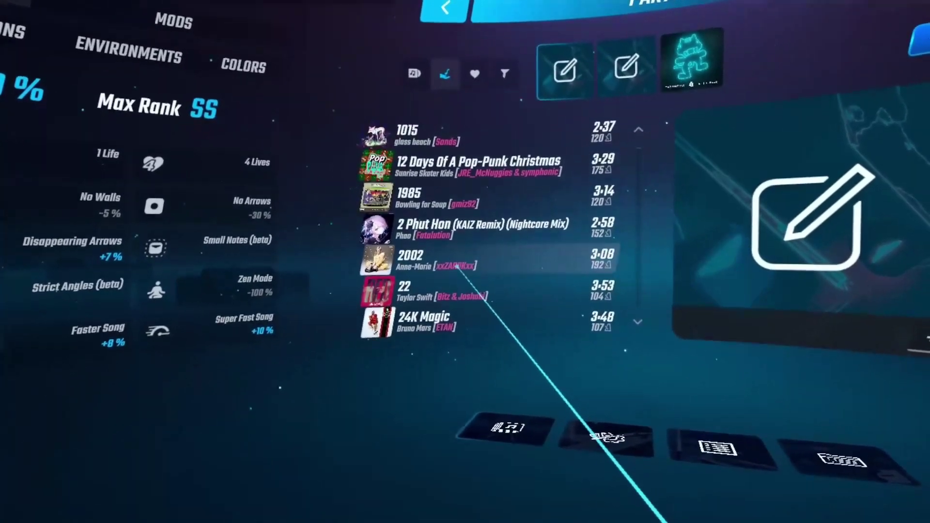
{"action": "left_click", "coordinate": [439, 257]}
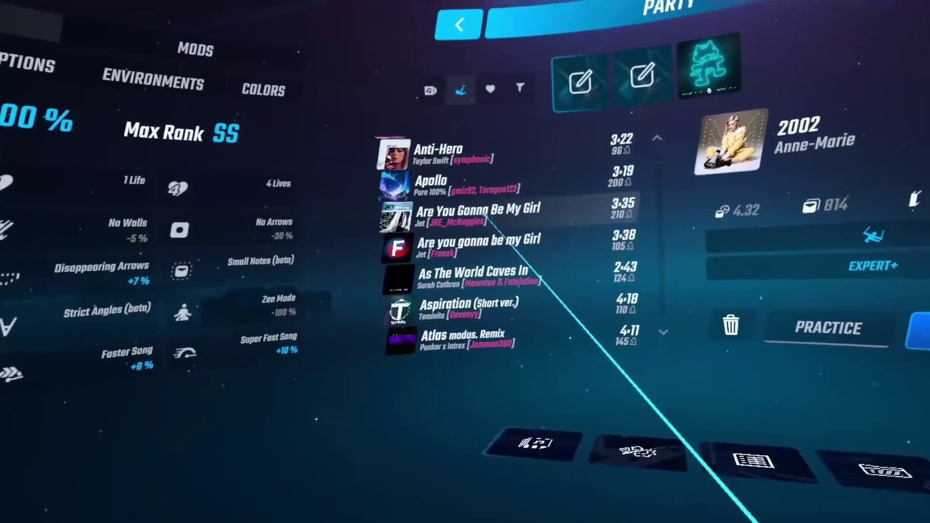
{"action": "left_click", "coordinate": [460, 173]}
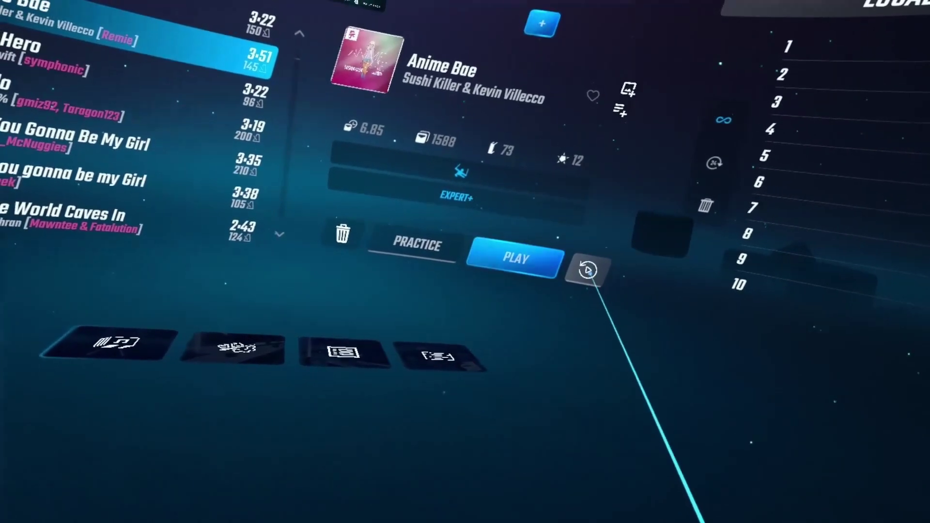
- Open Anime Bae's saved replay, showing score 1225135 and Normal camera mode
{"action": "left_click", "coordinate": [579, 259]}
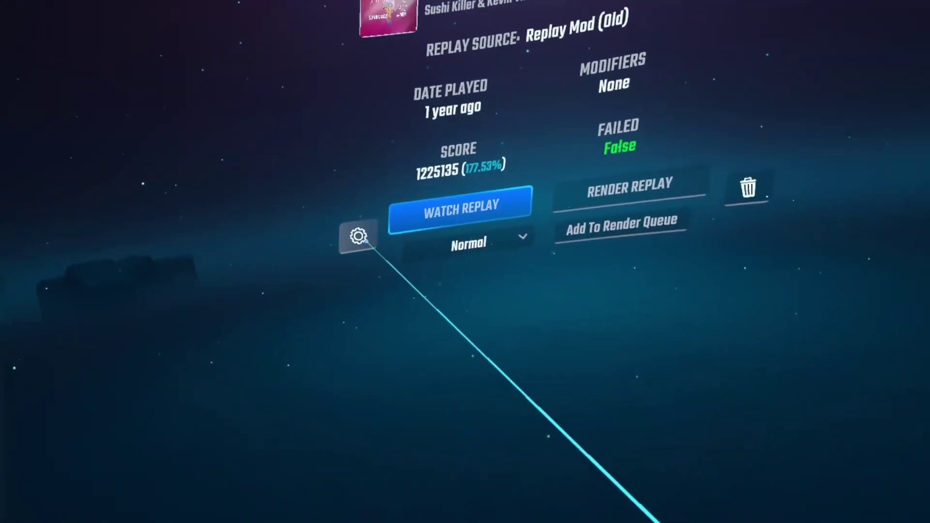
- Open the replay settings, back out, and reopen them to show Rendering options
{"action": "left_click", "coordinate": [357, 229]}
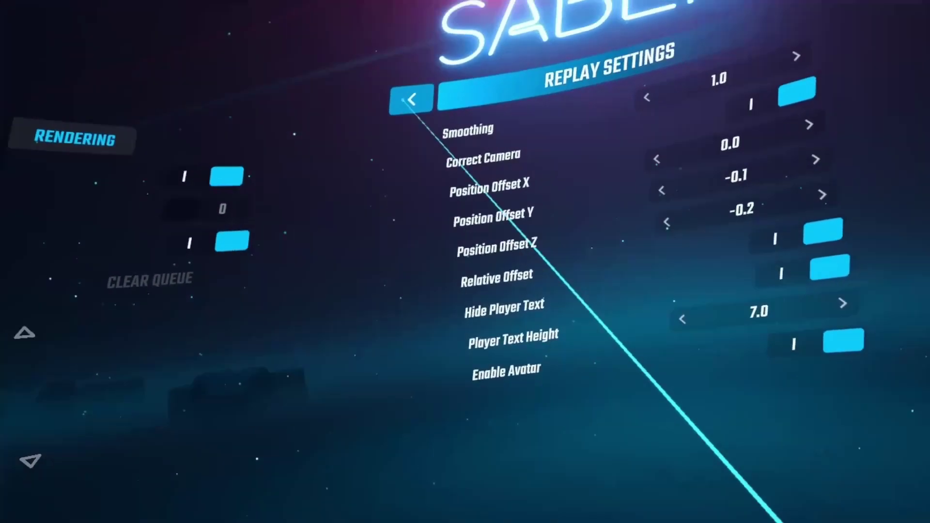
{"action": "left_click", "coordinate": [407, 101]}
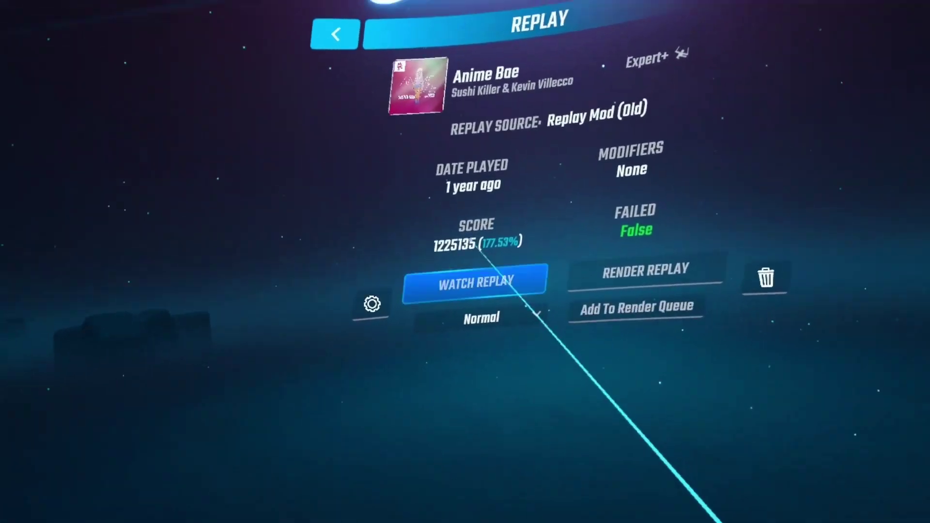
{"action": "left_click", "coordinate": [427, 301]}
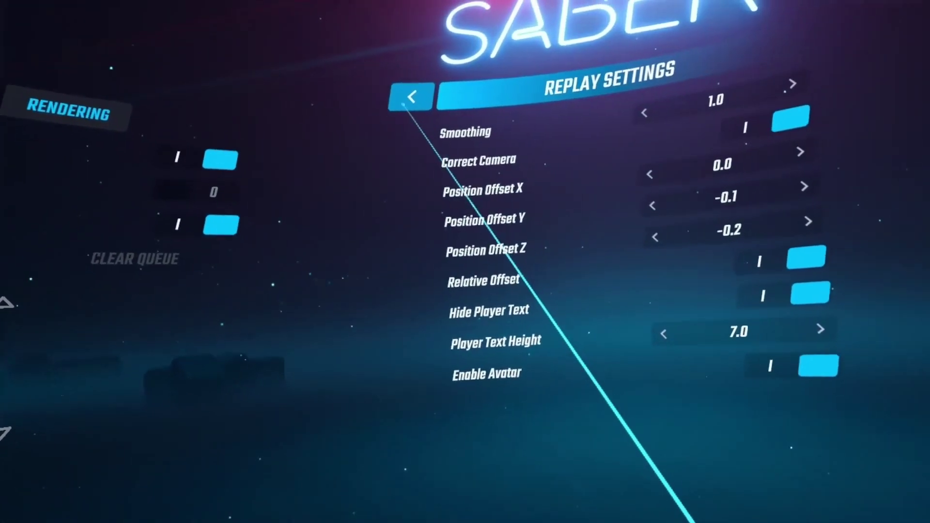
- Return from Replay Settings to the Anime Bae replay details page
{"action": "left_click", "coordinate": [338, 87]}
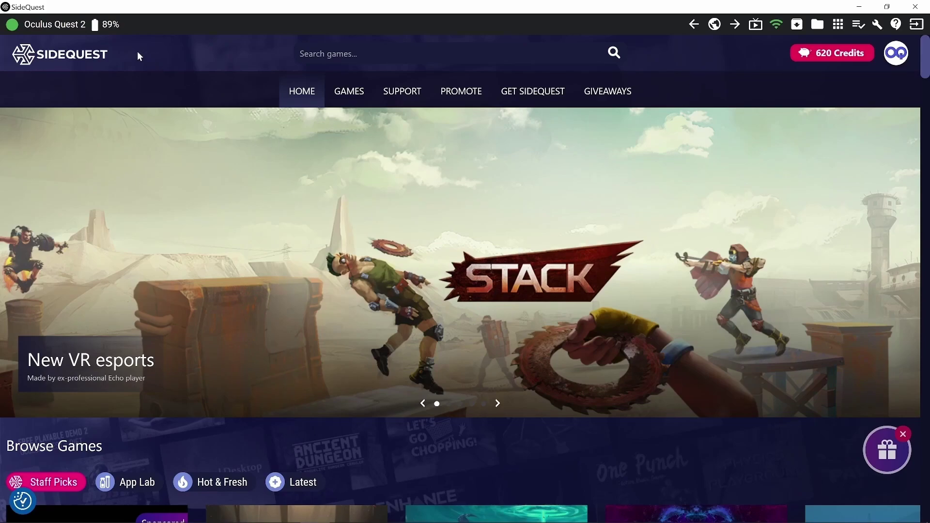
- Open SideQuest's File Manager and browse into sdcard > Renders
{"action": "left_click", "coordinate": [818, 25]}
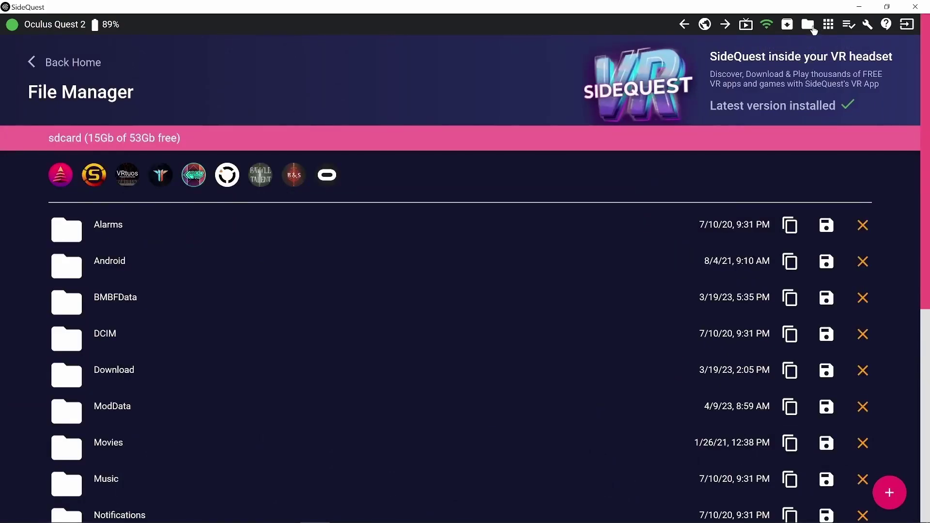
{"action": "scroll", "coordinate": [116, 145], "scroll_direction": "down", "scroll_amount": 8}
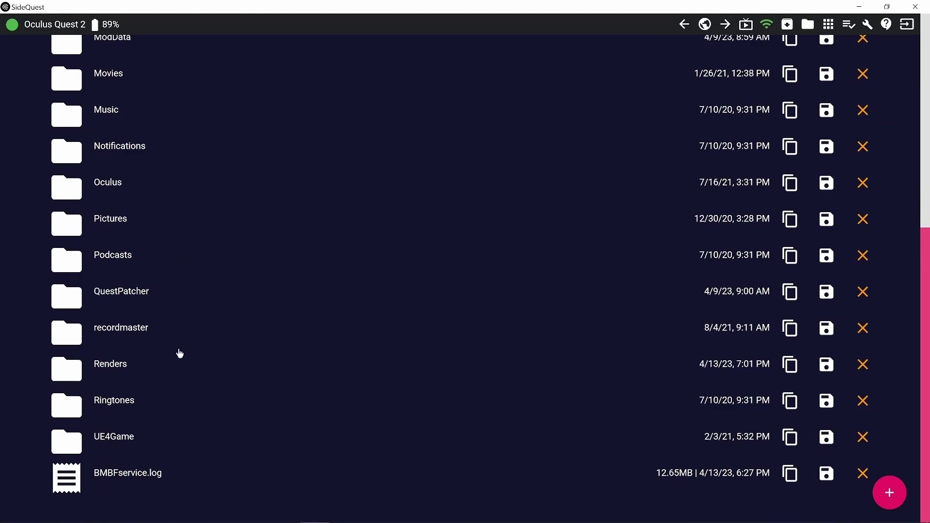
{"action": "left_click", "coordinate": [73, 373]}
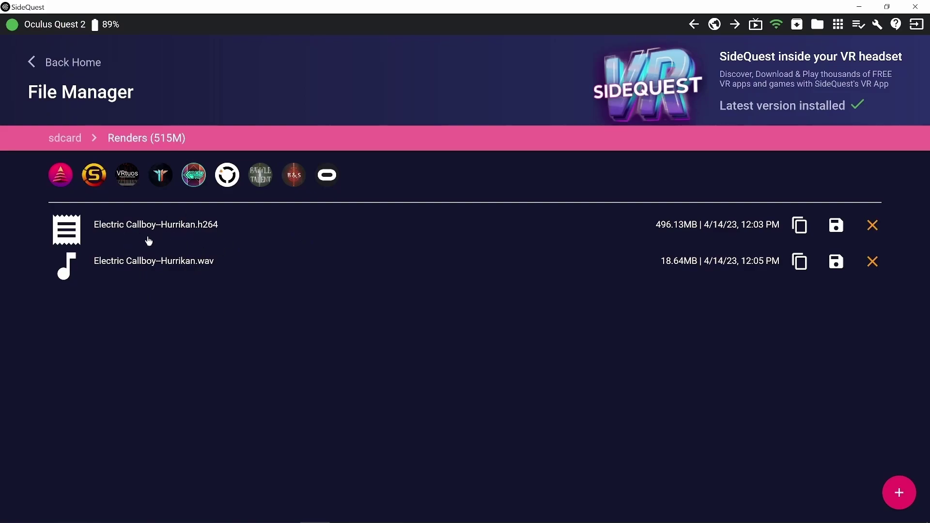
- Save Electric Callboy–Hurrikan.h264 and .wav to the PC, then minimize SideQuest
{"action": "left_click", "coordinate": [837, 226]}
{"action": "left_click", "coordinate": [679, 401]}
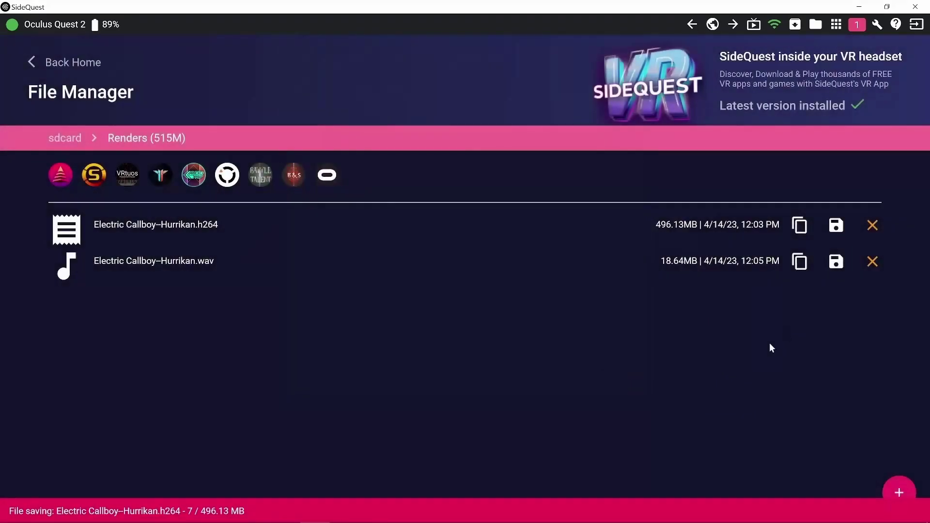
{"action": "left_click", "coordinate": [836, 264]}
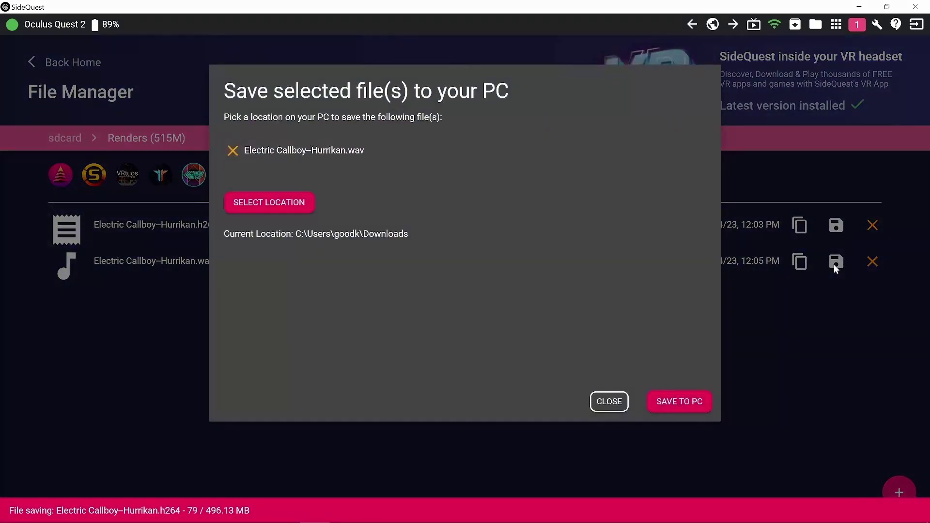
{"action": "left_click", "coordinate": [680, 407]}
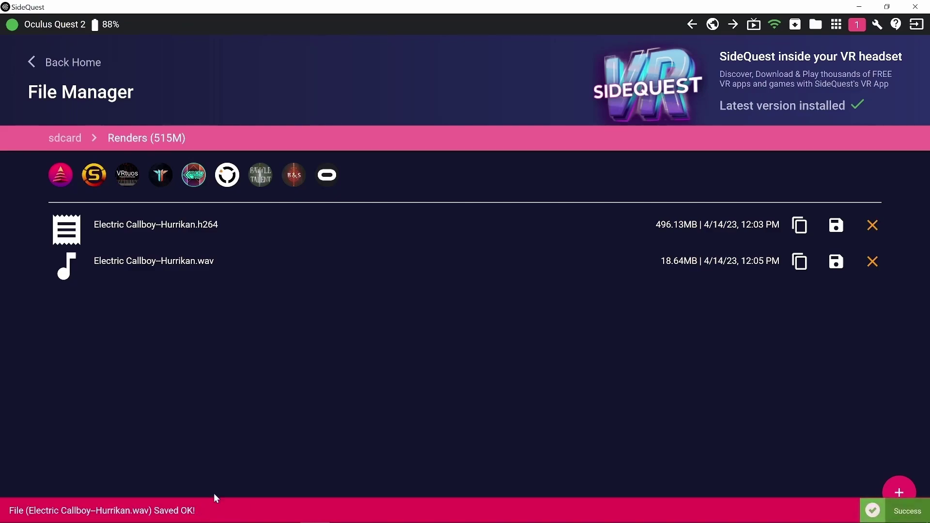
{"action": "left_click", "coordinate": [860, 7]}
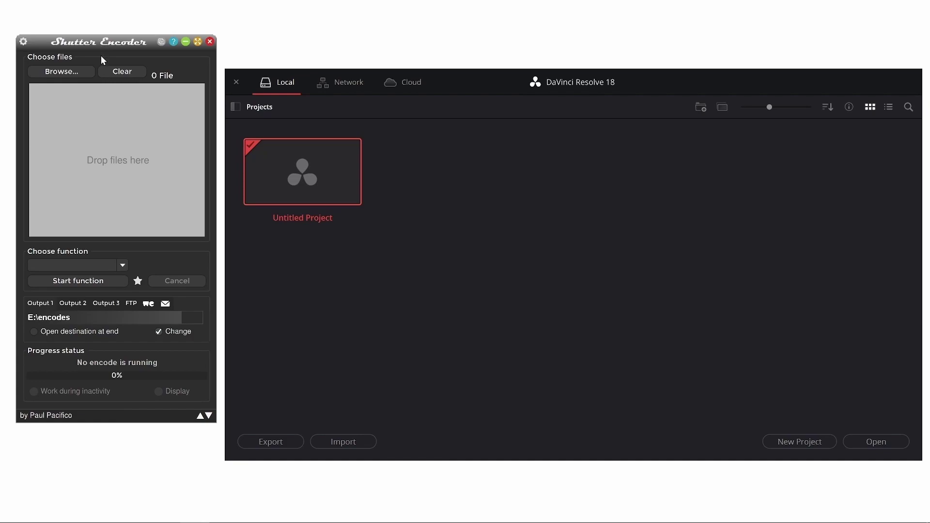
- Load Electric Callboy--Hurrikan.h264 from This PC > Downloads into Shutter Encoder
{"action": "left_click", "coordinate": [68, 79]}
{"action": "left_click", "coordinate": [48, 141]}
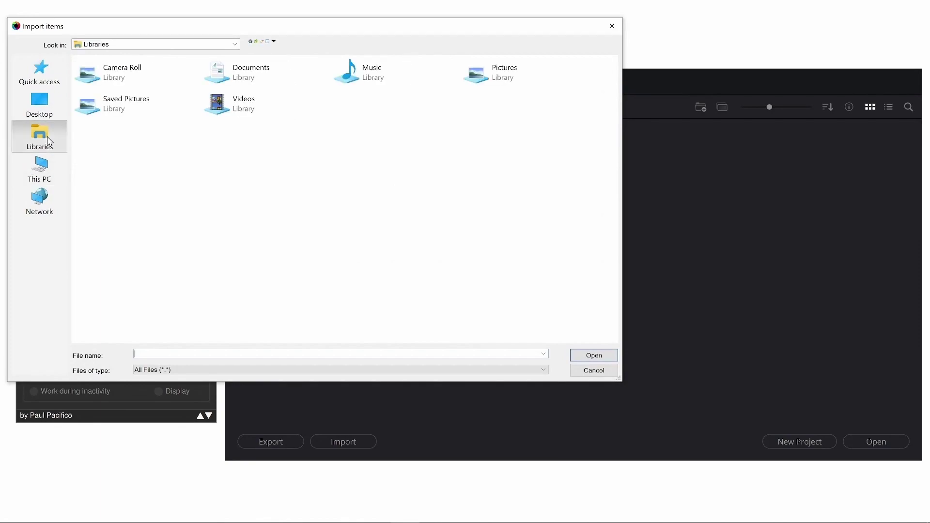
{"action": "left_click", "coordinate": [54, 174]}
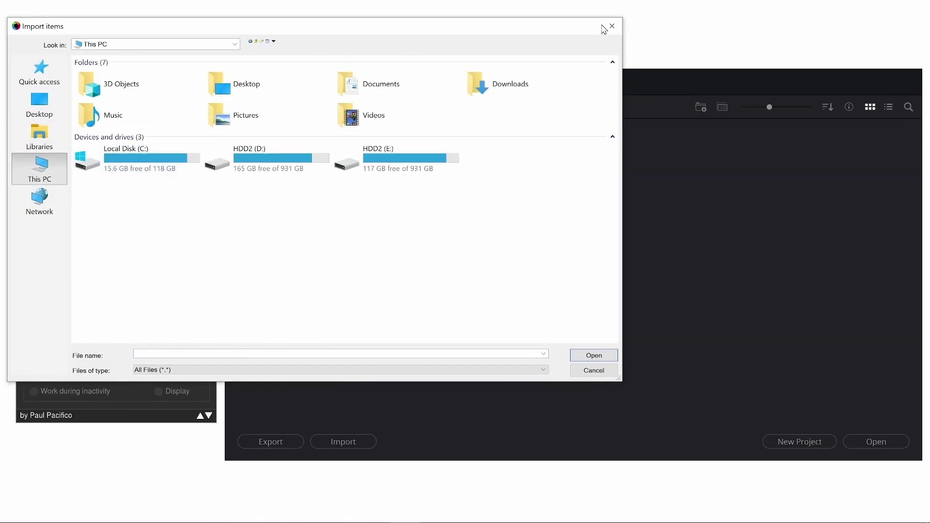
{"action": "double_click", "coordinate": [514, 95]}
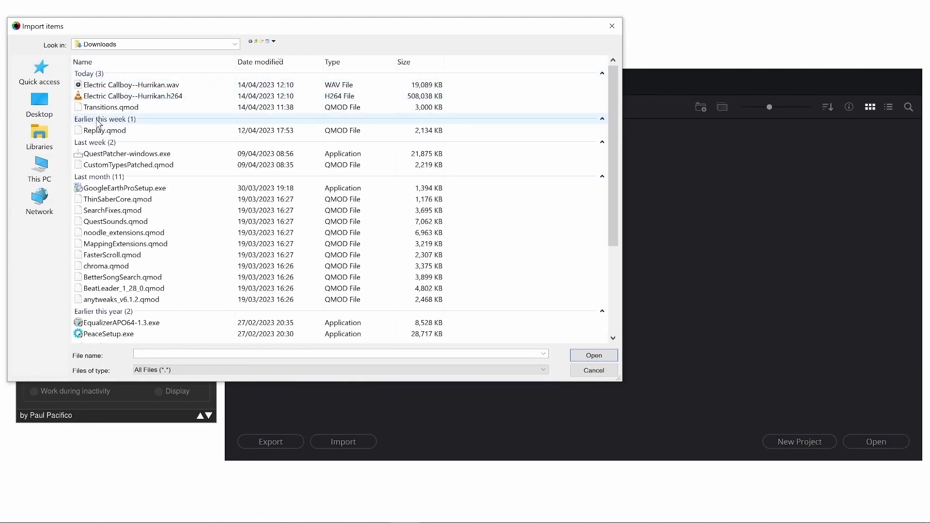
{"action": "double_click", "coordinate": [100, 97]}
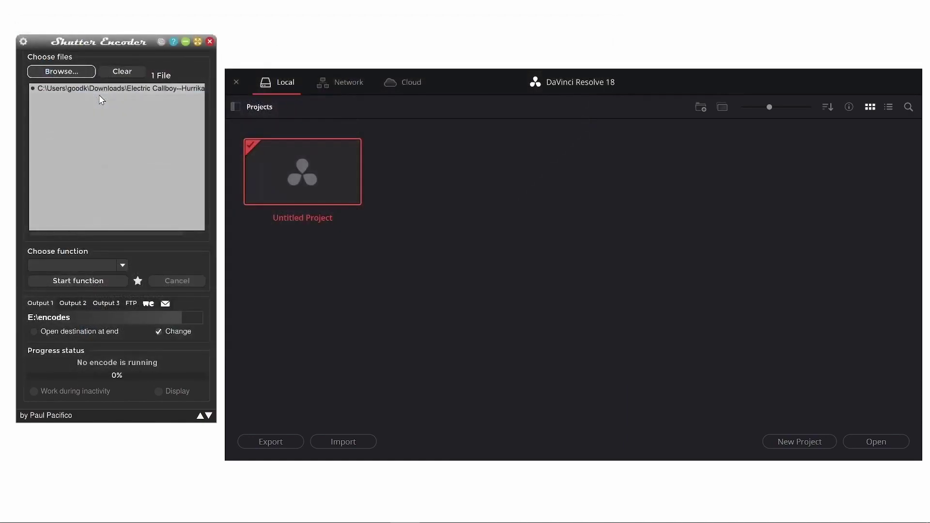
- Encode the Hurrikan recording as DNxHR with the 444 profile, Scale left at Source, and start it
{"action": "left_click", "coordinate": [122, 266]}
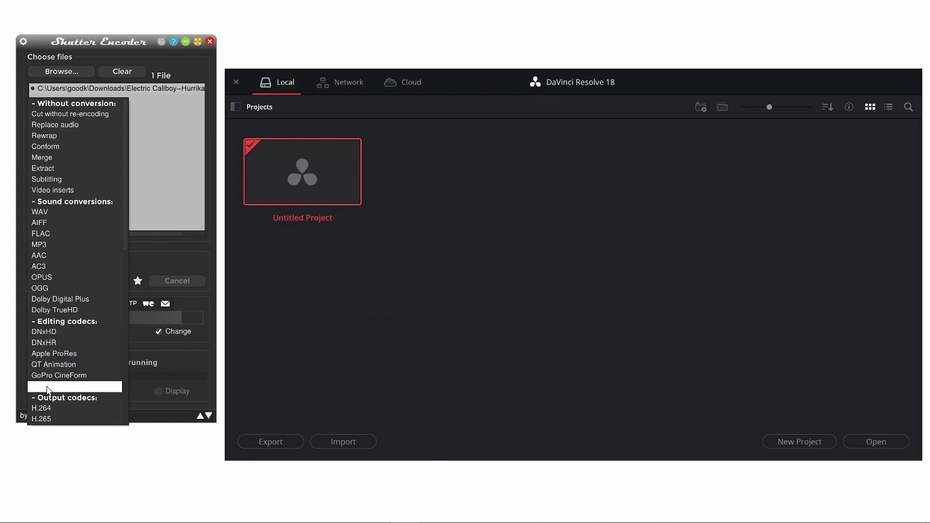
{"action": "left_click", "coordinate": [57, 347]}
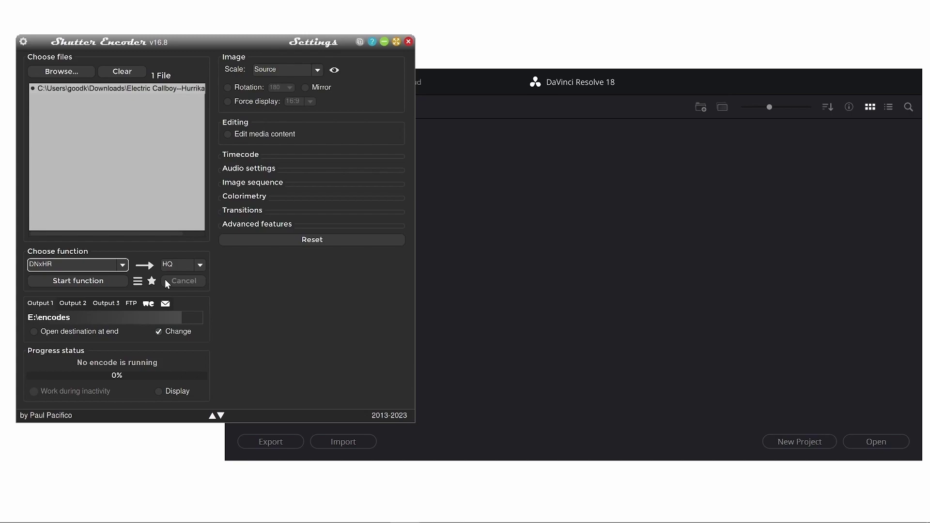
{"action": "left_click", "coordinate": [201, 270]}
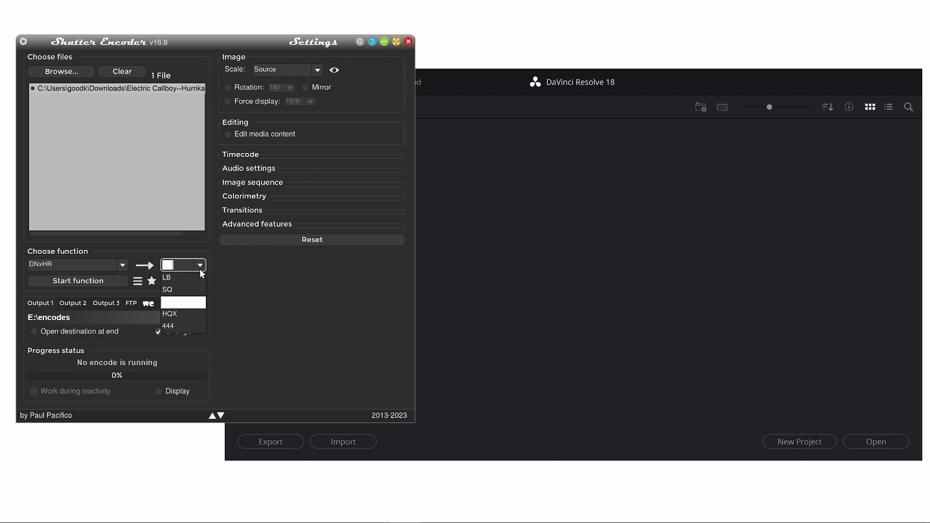
{"action": "left_click", "coordinate": [179, 325]}
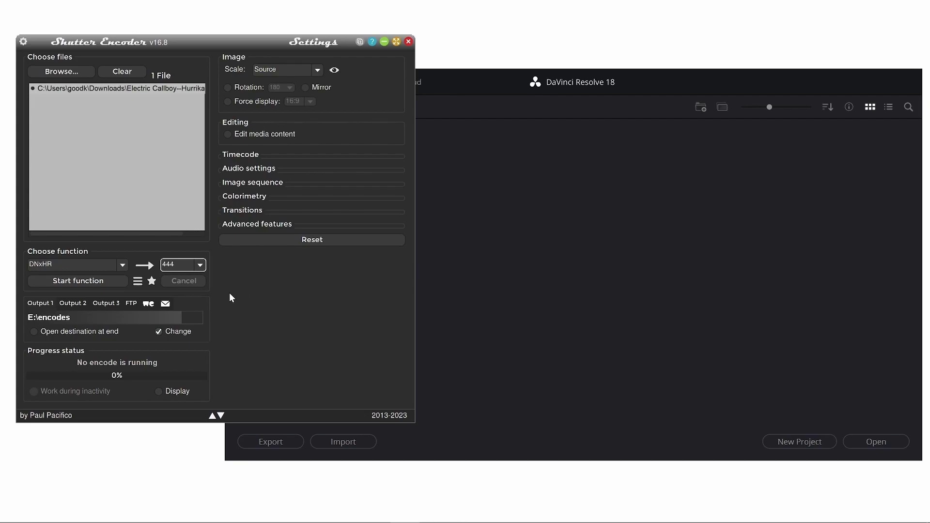
{"action": "left_click", "coordinate": [318, 70]}
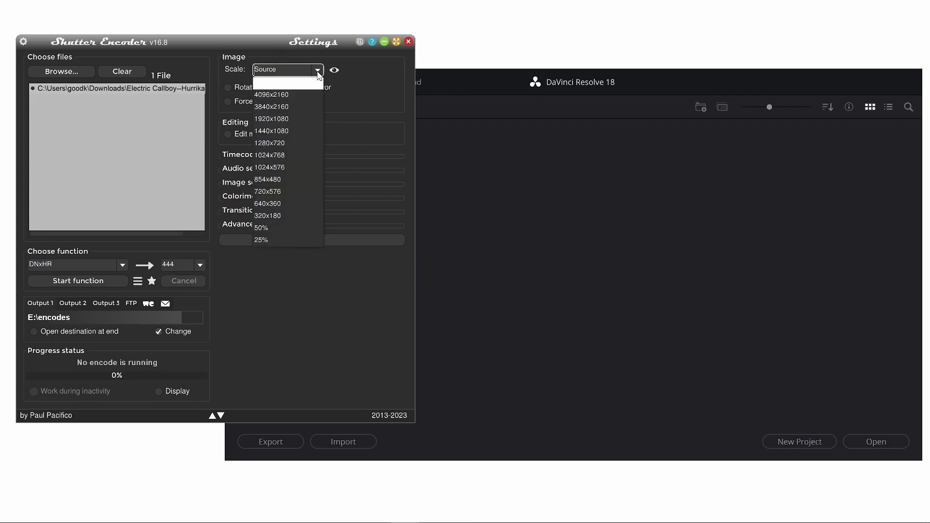
{"action": "left_click", "coordinate": [317, 71]}
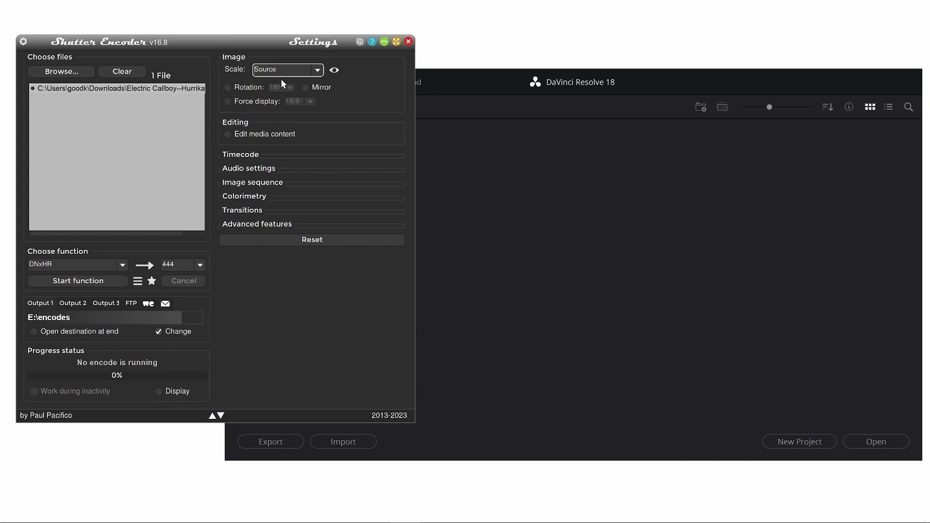
{"action": "left_click", "coordinate": [316, 73]}
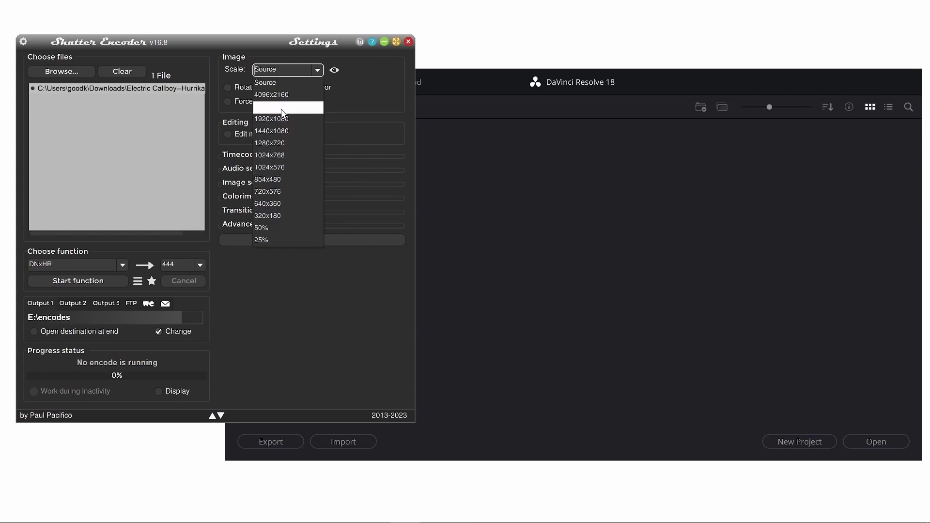
{"action": "left_click", "coordinate": [321, 71]}
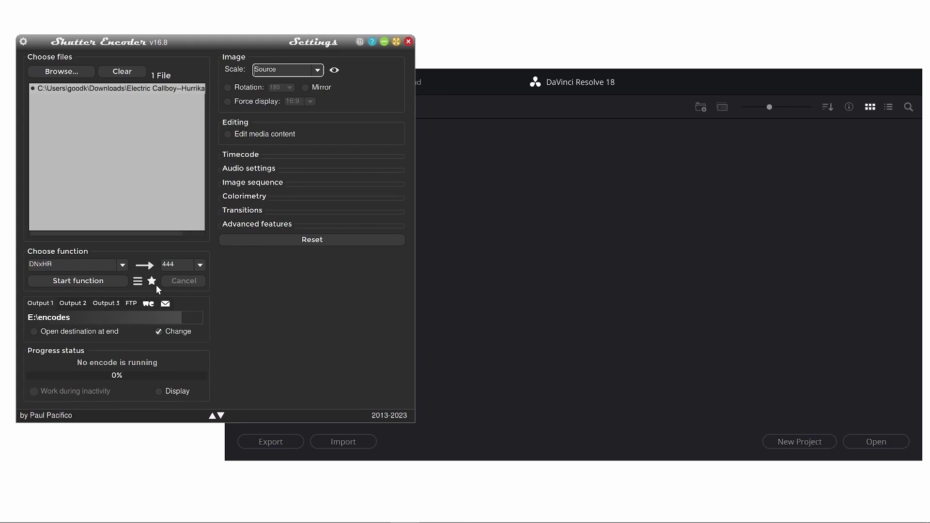
{"action": "left_click", "coordinate": [74, 280]}
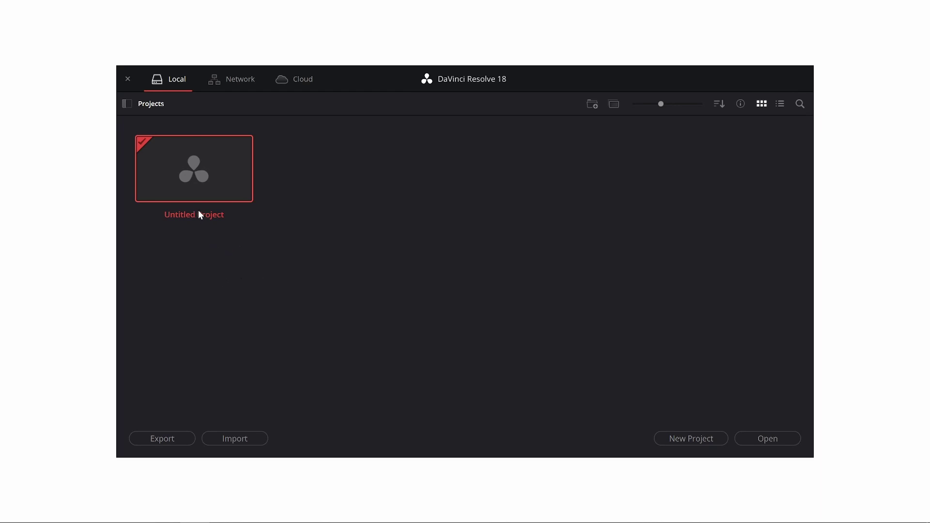
- Open Untitled Project from the Project Manager
{"action": "double_click", "coordinate": [192, 173]}
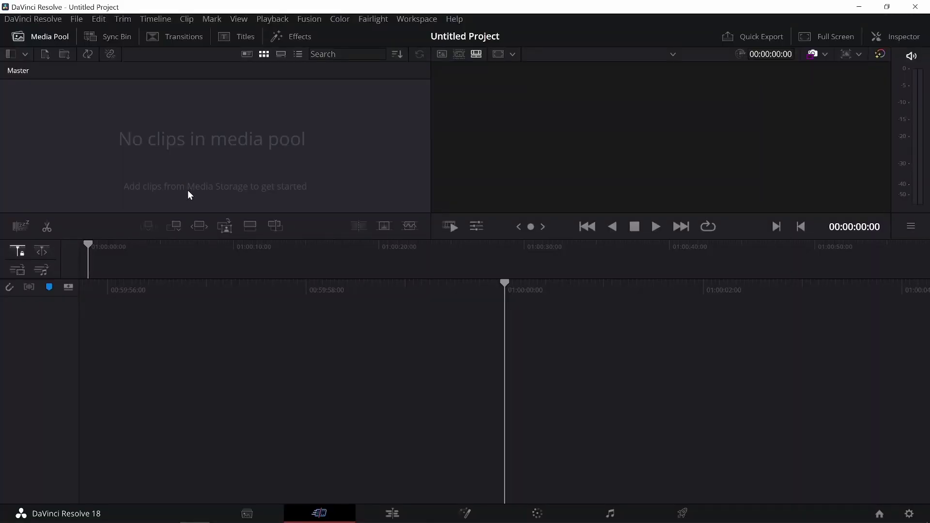
{"action": "left_click", "coordinate": [76, 19]}
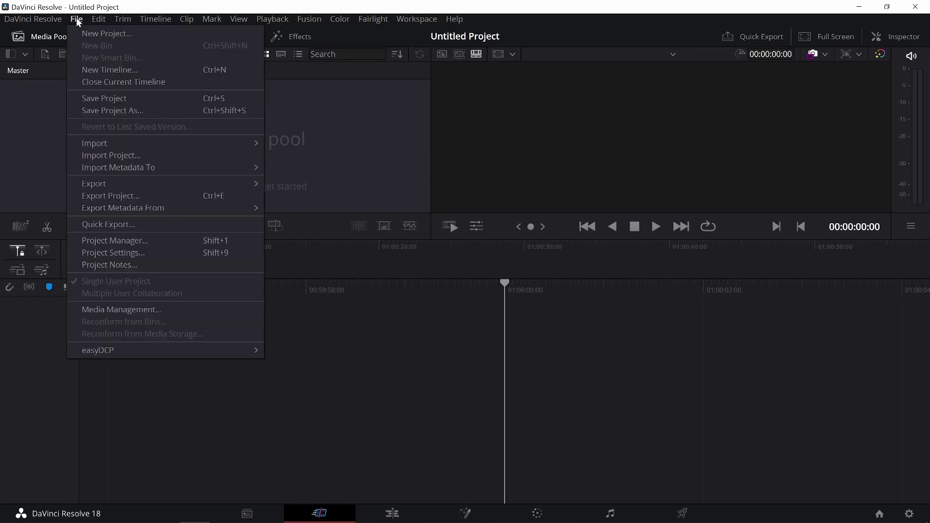
- In Project Settings, set a custom timeline resolution of 2560 x 1440
{"action": "left_click", "coordinate": [107, 254]}
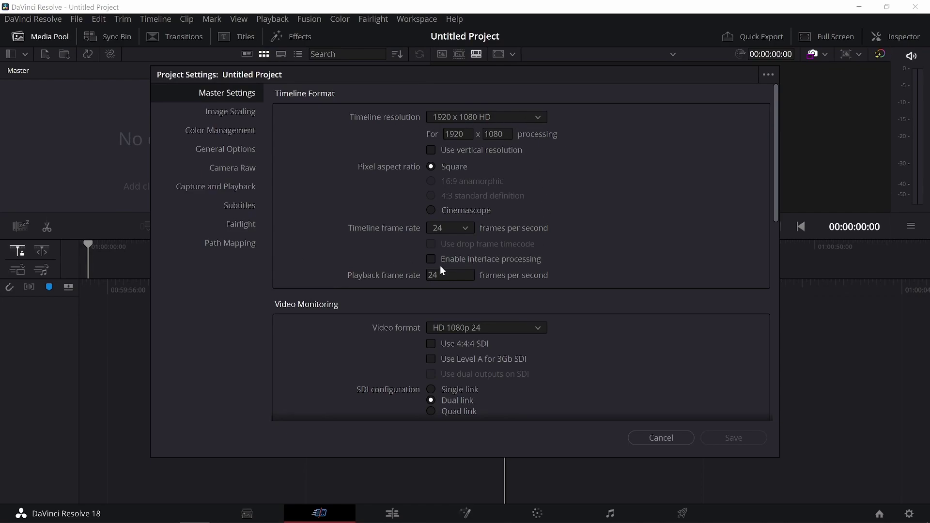
{"action": "left_click", "coordinate": [472, 118]}
{"action": "scroll", "coordinate": [479, 154], "scroll_direction": "up", "scroll_amount": 5}
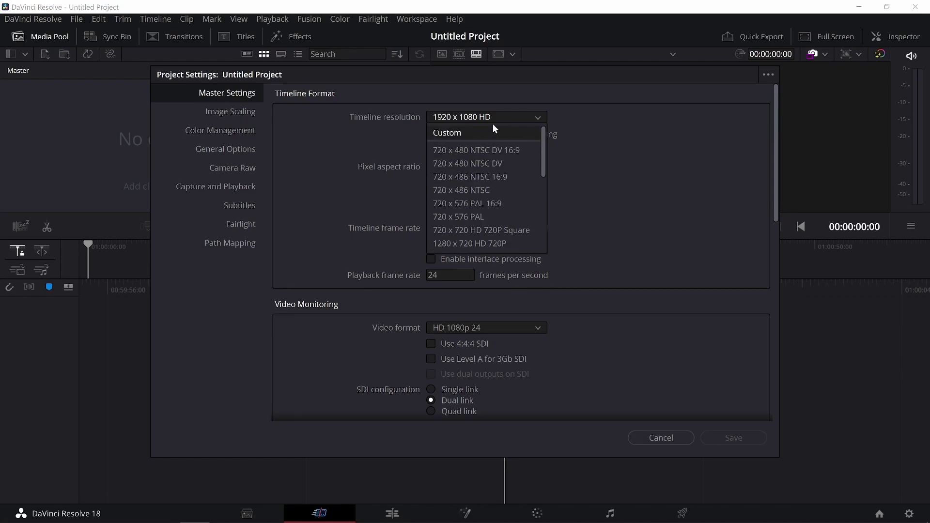
{"action": "left_click", "coordinate": [583, 137]}
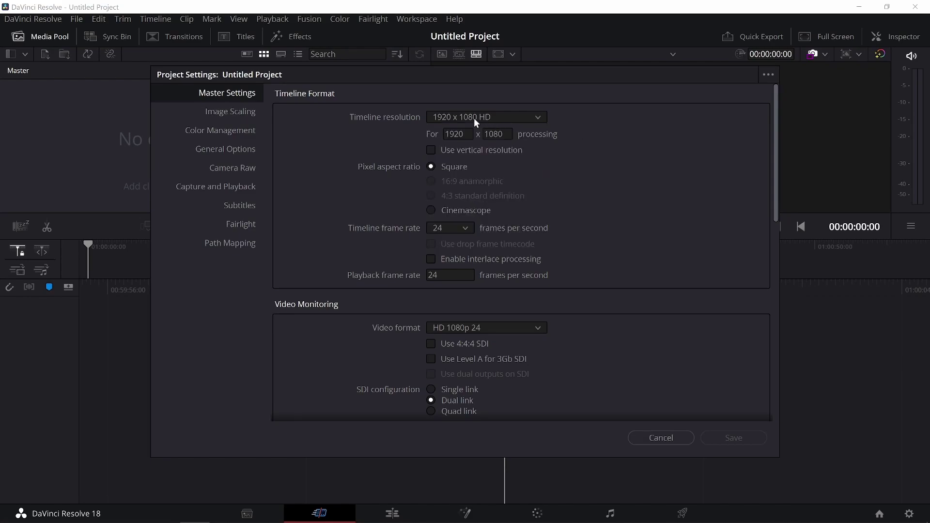
{"action": "left_click", "coordinate": [474, 118]}
{"action": "scroll", "coordinate": [477, 170], "scroll_direction": "up", "scroll_amount": 3}
{"action": "left_click", "coordinate": [455, 135]}
{"action": "left_click_drag", "start_coordinate": [467, 135], "coordinate": [421, 139]}
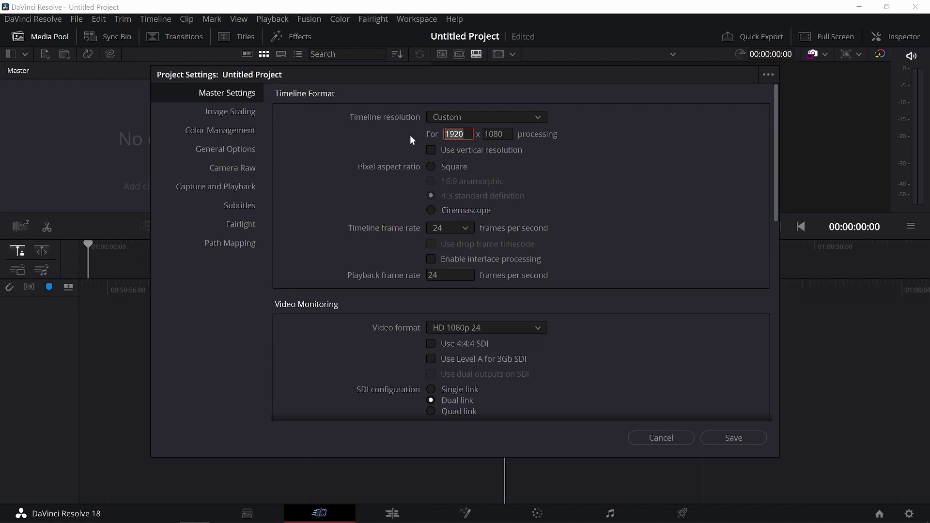
{"action": "type", "text": "2560"}
{"action": "left_click", "coordinate": [484, 135]}
{"action": "type", "text": "1440"}
- Set the timeline frame rate to 60 and save the project settings
{"action": "left_click", "coordinate": [447, 230]}
{"action": "scroll", "coordinate": [445, 368], "scroll_direction": "down", "scroll_amount": 1}
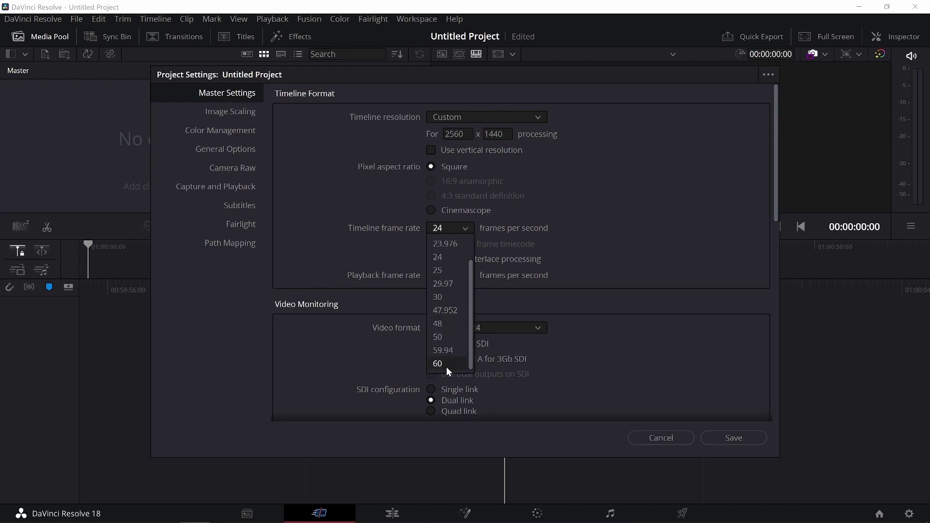
{"action": "left_click", "coordinate": [446, 365]}
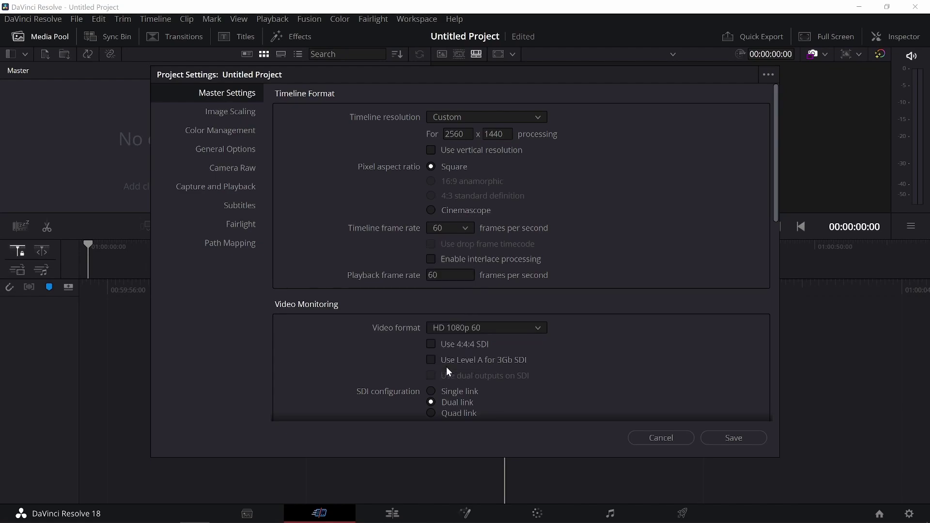
{"action": "left_click", "coordinate": [733, 442]}
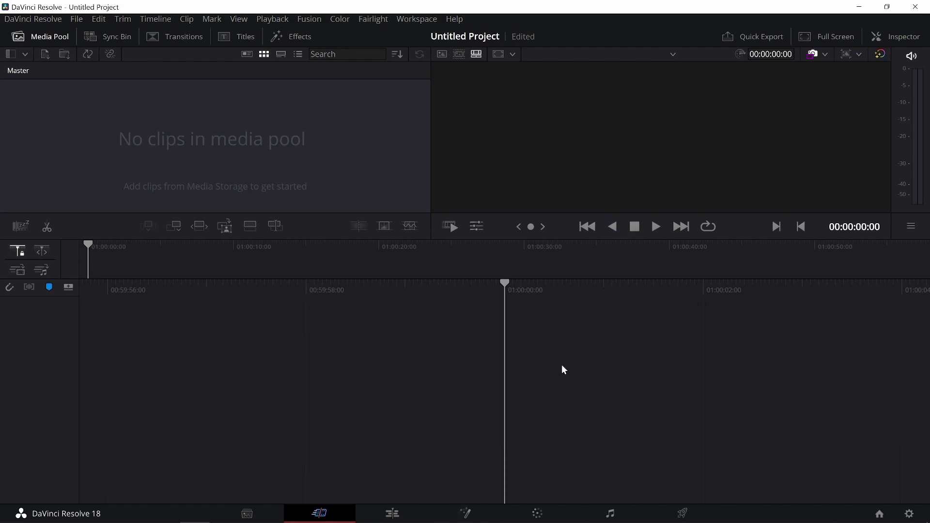
- Import the DNxHR 444 Hurrikan video file into the media pool
{"action": "right_click", "coordinate": [189, 149]}
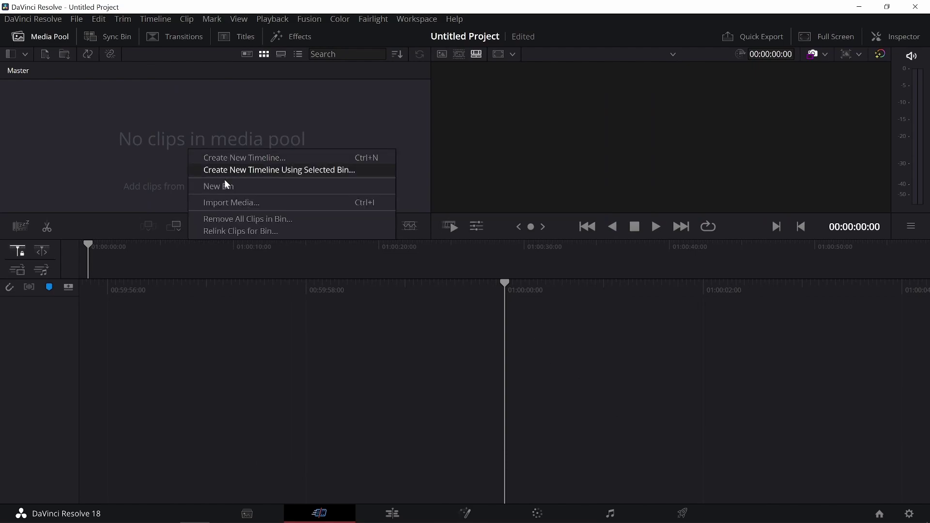
{"action": "left_click", "coordinate": [239, 202]}
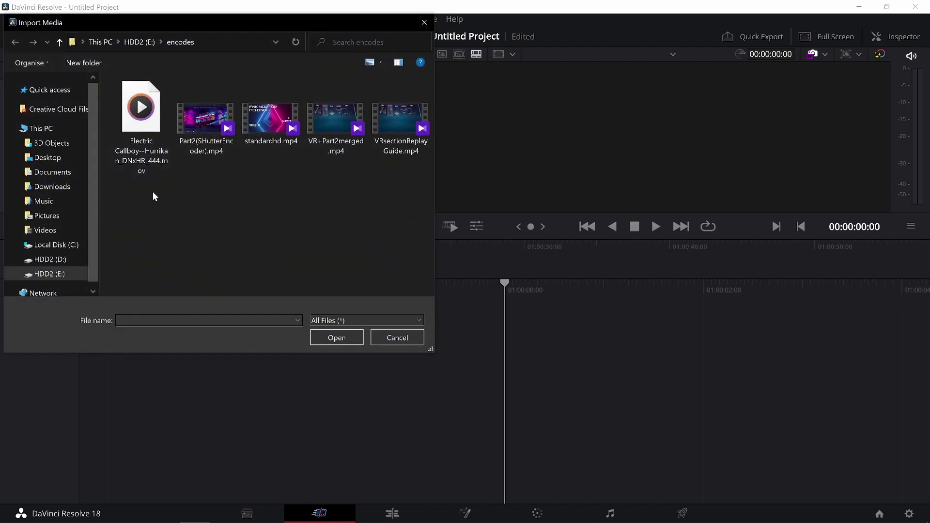
{"action": "double_click", "coordinate": [142, 104]}
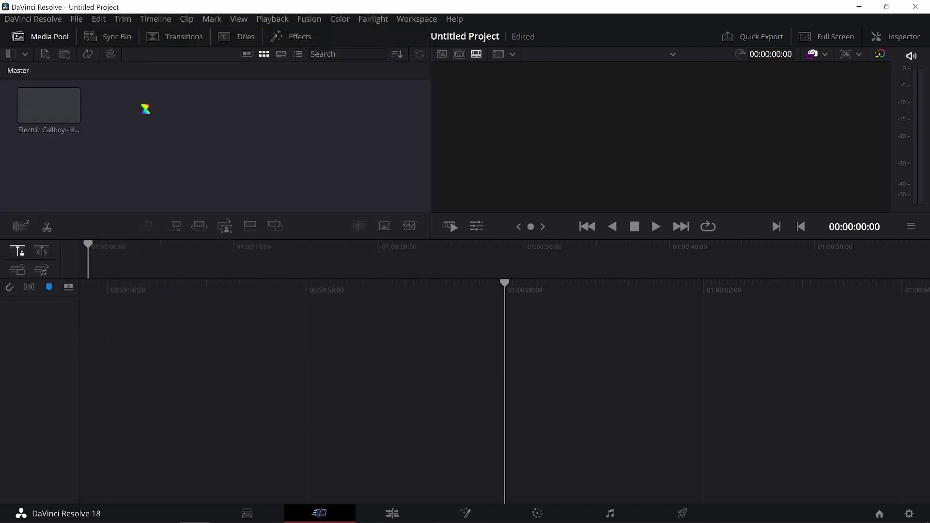
- Import Electric Callboy--Hurrikan.wav from Downloads into the media pool
{"action": "right_click", "coordinate": [153, 133]}
{"action": "left_click", "coordinate": [187, 183]}
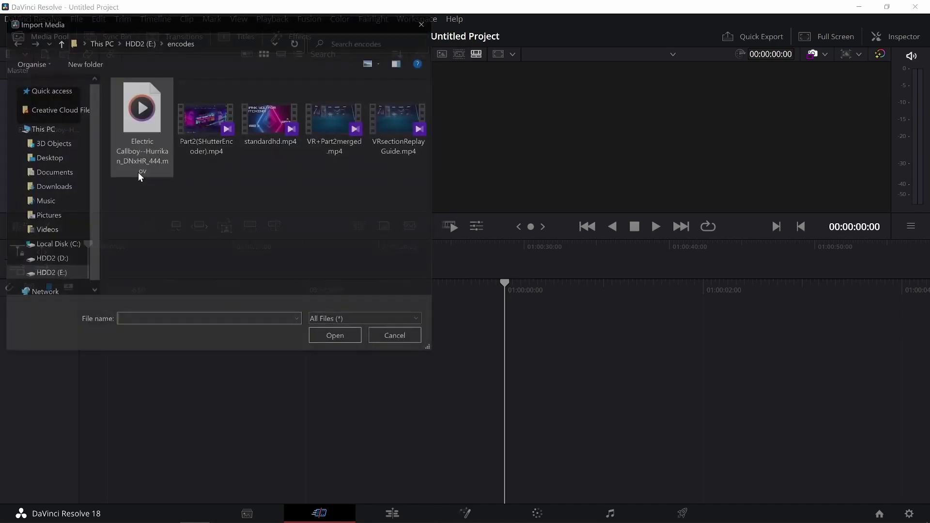
{"action": "left_click", "coordinate": [51, 186]}
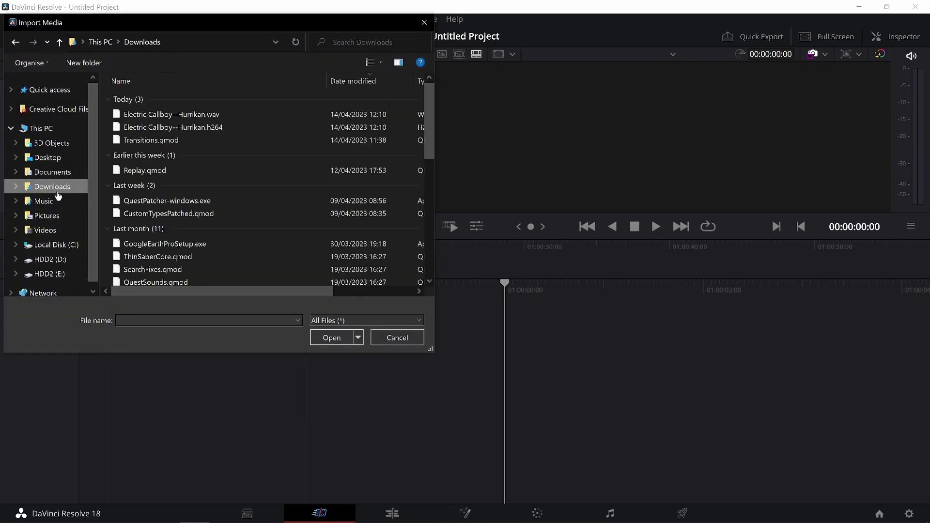
{"action": "double_click", "coordinate": [130, 115]}
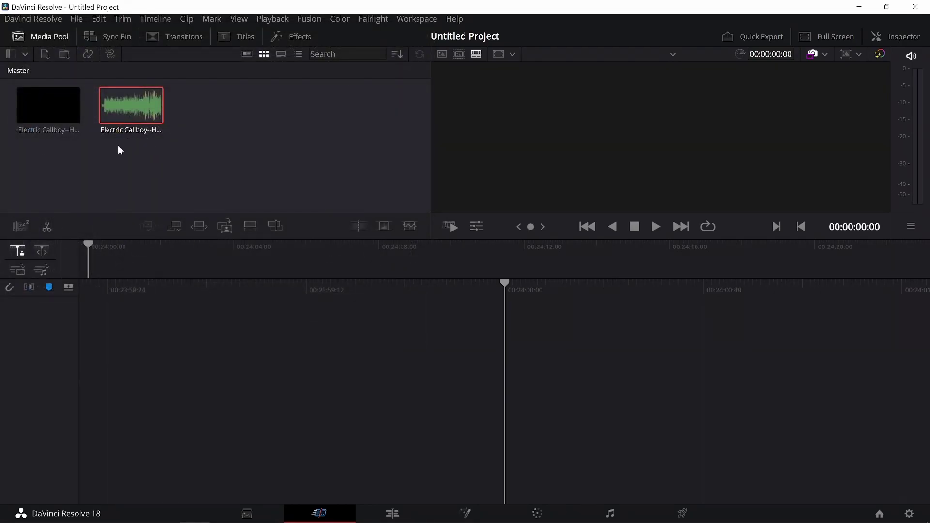
- On the Edit page, put the DNxHR video and .wav audio onto Timeline 1, then play to check
{"action": "left_click", "coordinate": [390, 512]}
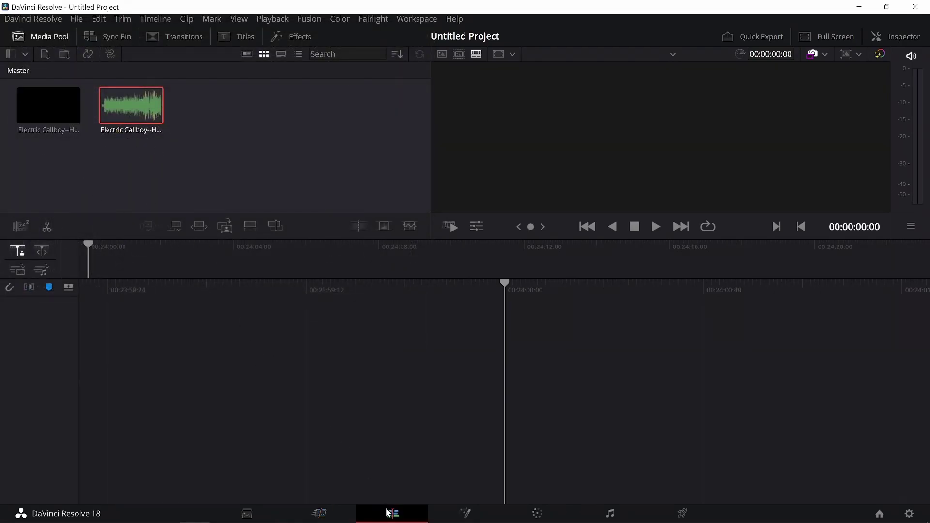
{"action": "left_click_drag", "start_coordinate": [164, 144], "coordinate": [412, 406]}
{"action": "left_click_drag", "start_coordinate": [153, 88], "coordinate": [391, 417]}
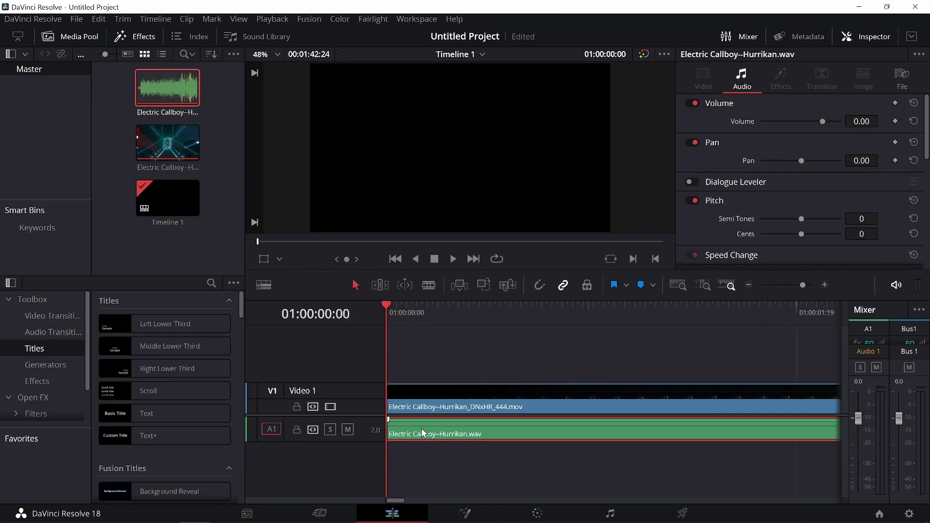
{"action": "left_click", "coordinate": [452, 260]}
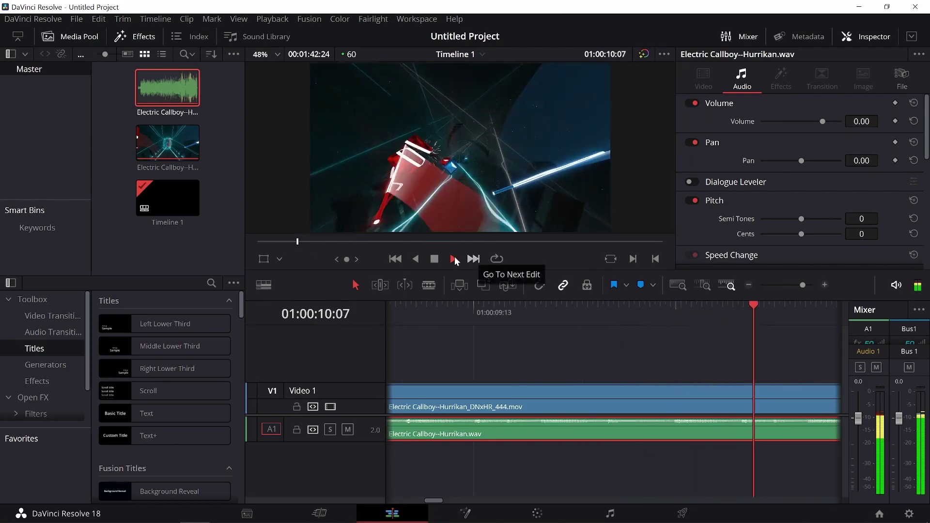
{"action": "key", "text": "space"}
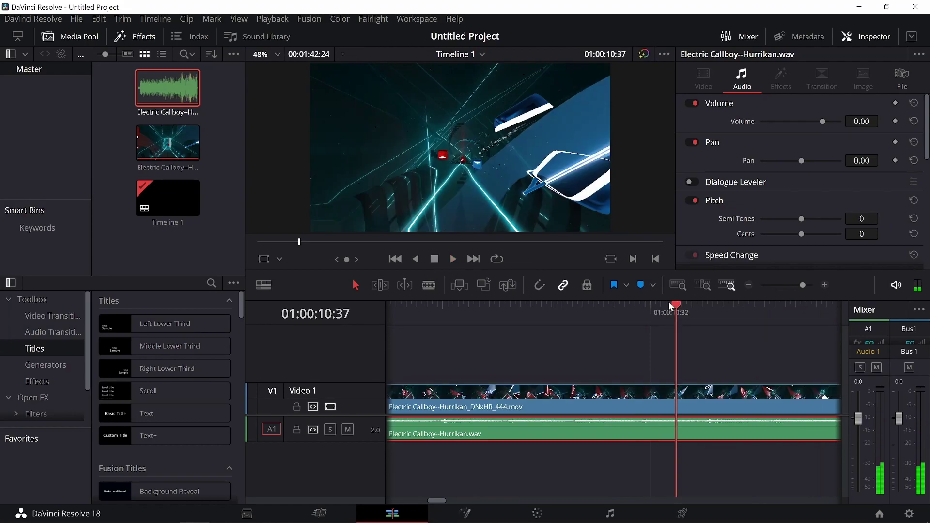
- Move the audio clip about 3 frames later to sync with the video, then save
{"action": "left_click_drag", "start_coordinate": [676, 306], "coordinate": [540, 304]}
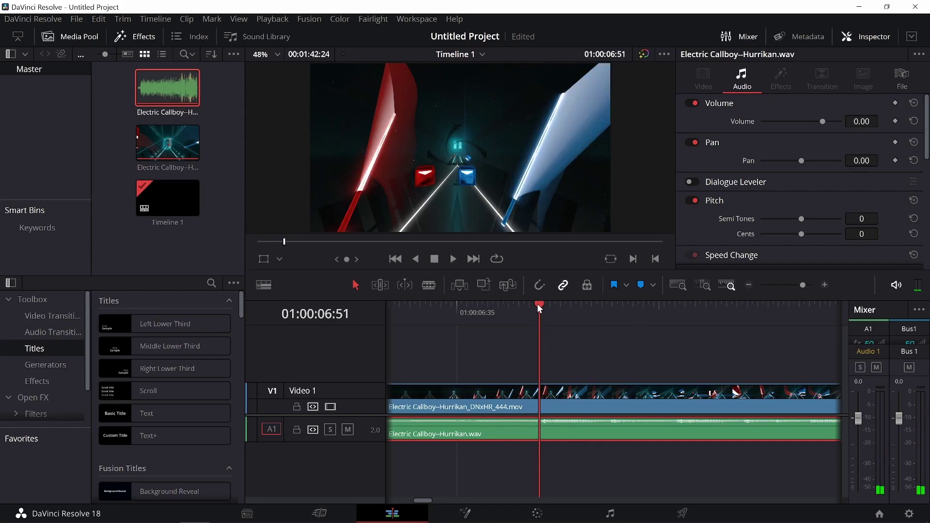
{"action": "left_click_drag", "start_coordinate": [540, 305], "coordinate": [559, 306]}
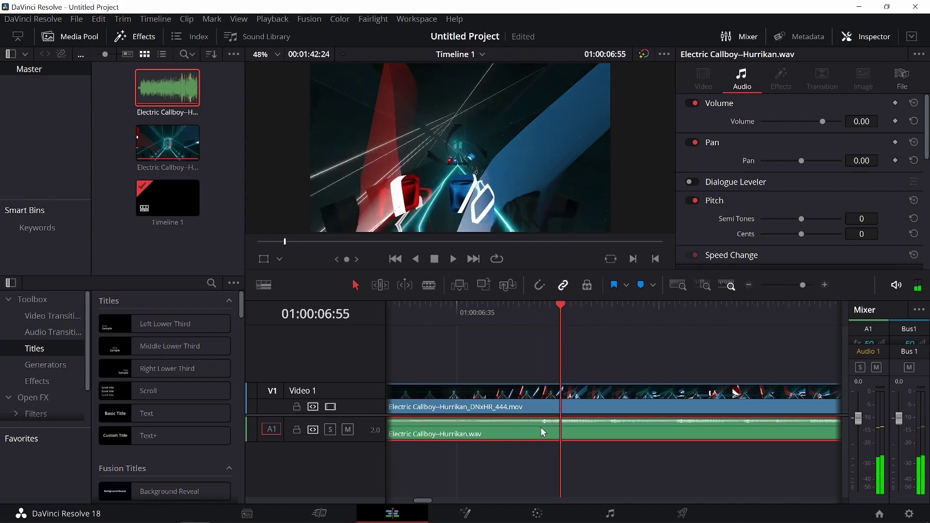
{"action": "left_click_drag", "start_coordinate": [548, 429], "coordinate": [562, 428]}
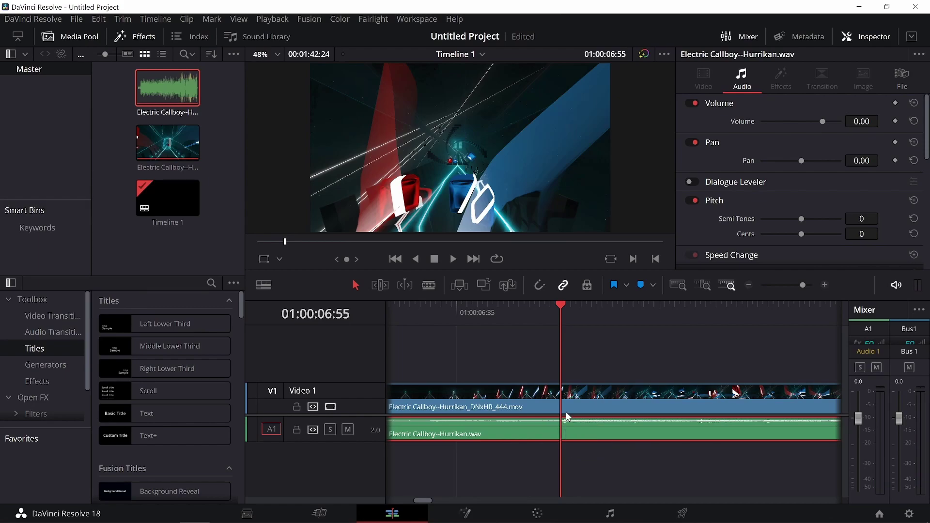
{"action": "key", "text": "ctrl+s"}
- Play the timeline to verify sync, stopping at 01:00:12:17
{"action": "left_click", "coordinate": [454, 259]}
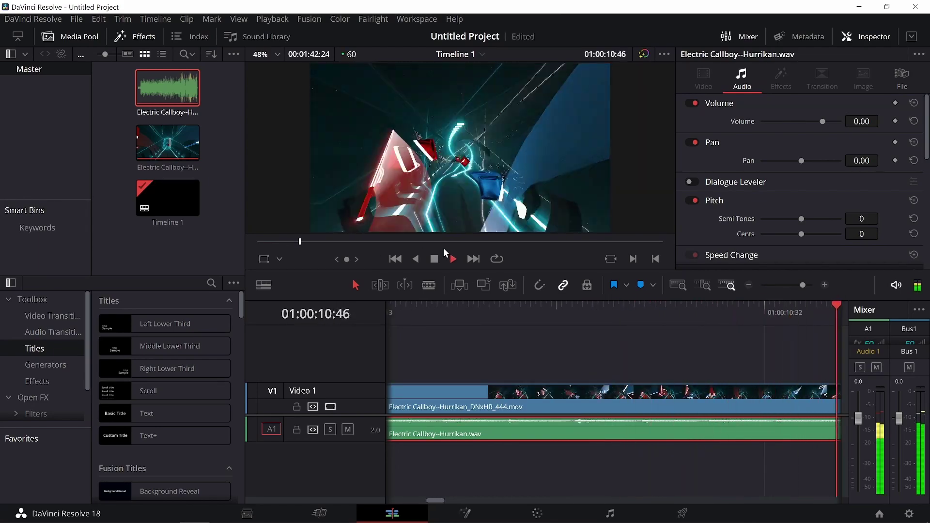
{"action": "left_click", "coordinate": [434, 259]}
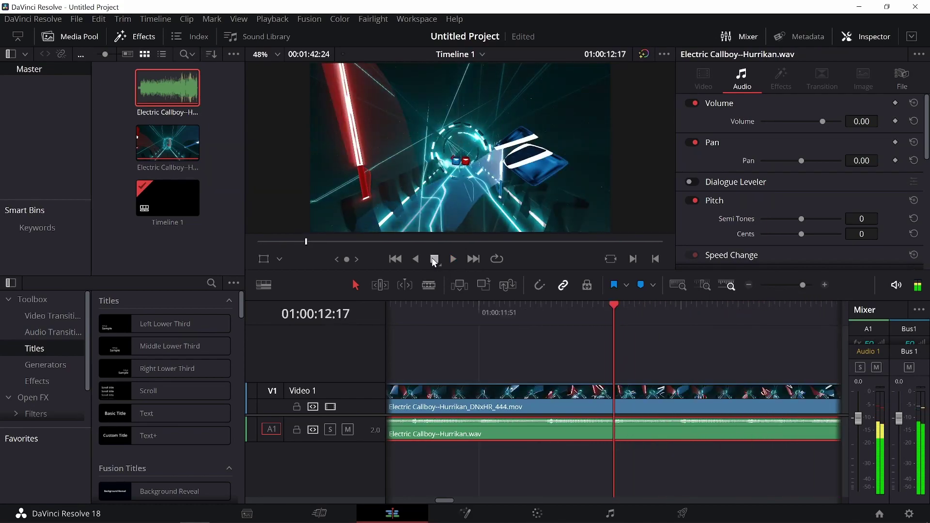
{"action": "mouse_move", "coordinate": [375, 502]}
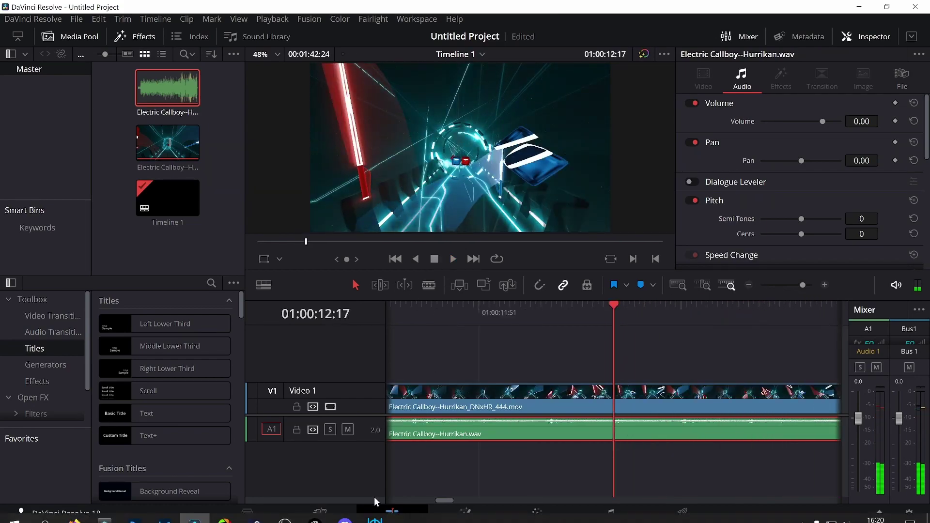
- On the Deliver page, rename the output file from Untitled to Render
{"action": "left_click", "coordinate": [684, 517]}
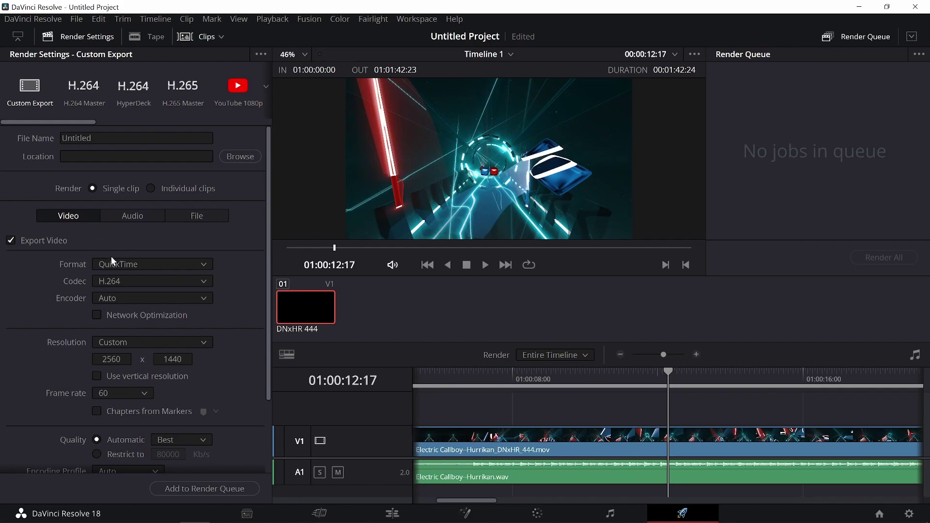
{"action": "left_click", "coordinate": [105, 138]}
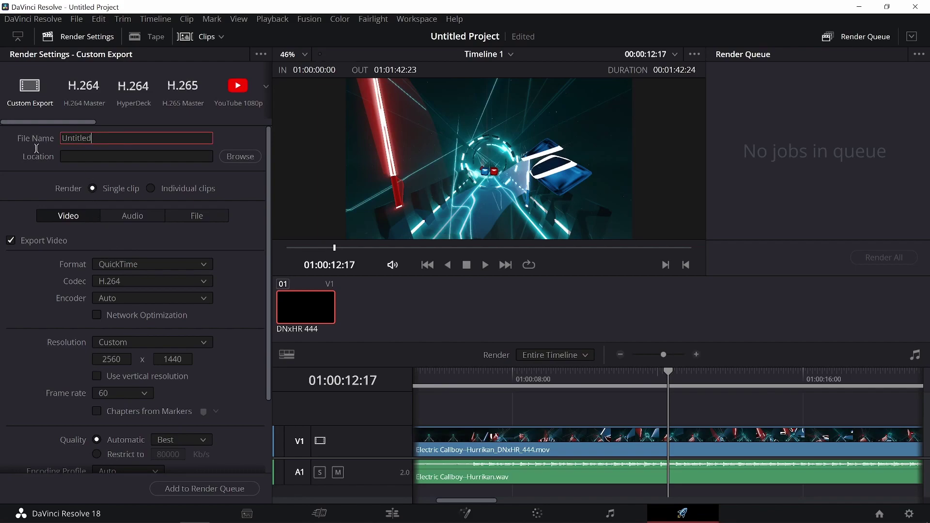
{"action": "key", "text": "ctrl+a"}
{"action": "type", "text": "Rend"}
- Set the render location to the encodes folder on HDD2 (E:)
{"action": "left_click", "coordinate": [248, 160]}
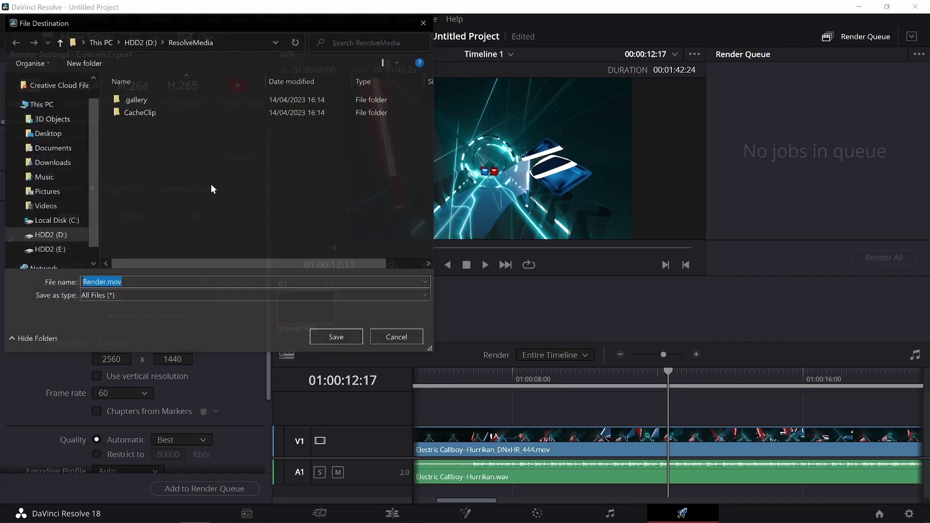
{"action": "left_click", "coordinate": [48, 249]}
{"action": "double_click", "coordinate": [138, 112]}
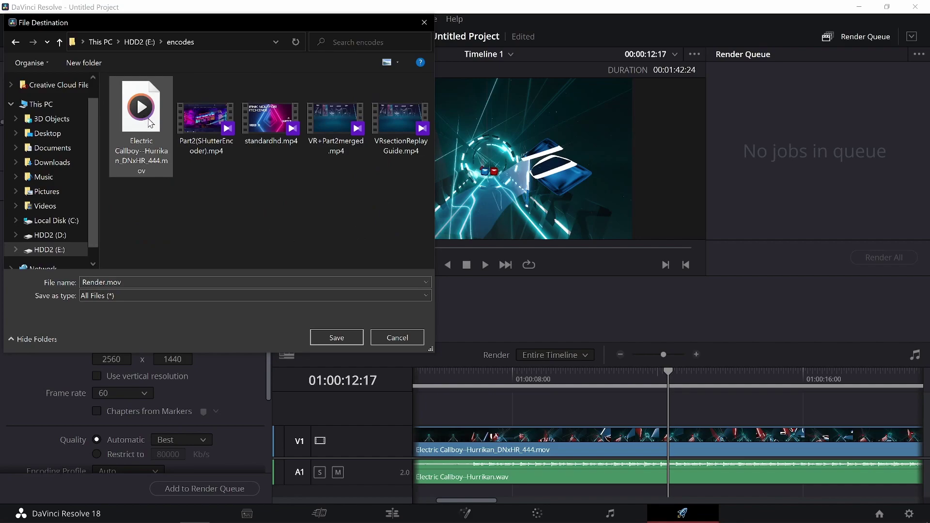
{"action": "left_click", "coordinate": [336, 340]}
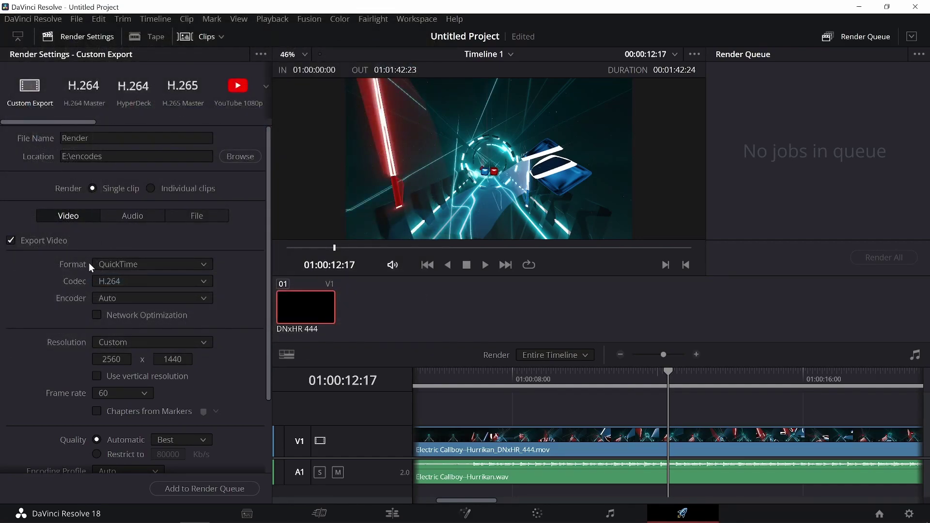
- Set the render codec to DNxHR and the format to MXF OP1A, keeping DNxHR 444 12-bit
{"action": "left_click", "coordinate": [120, 283]}
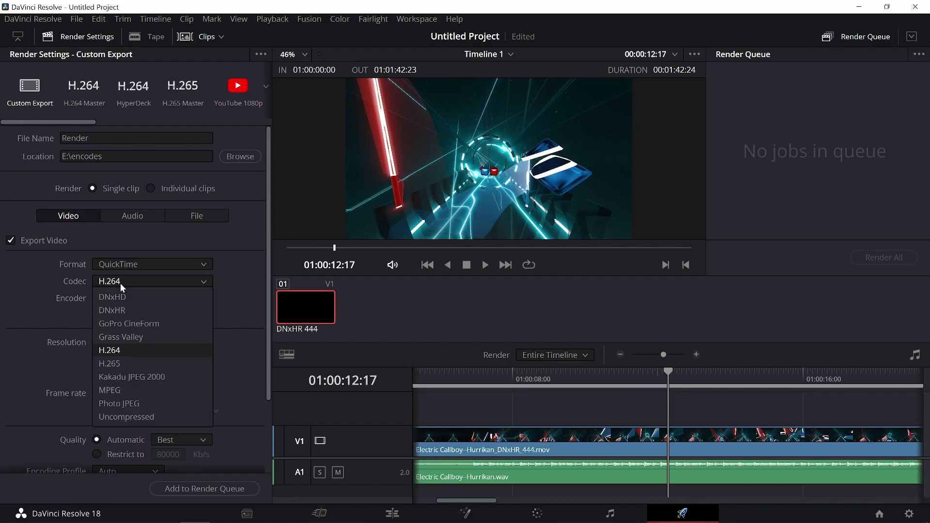
{"action": "left_click", "coordinate": [123, 310]}
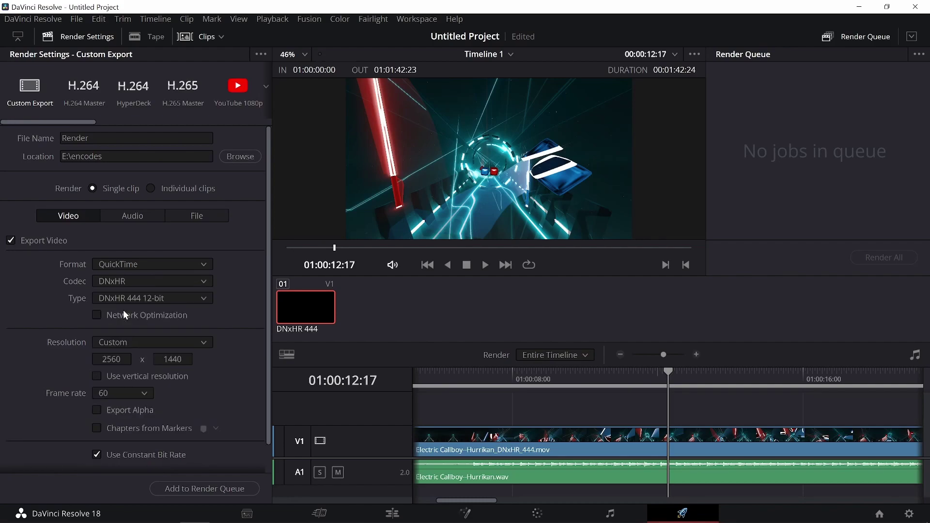
{"action": "left_click", "coordinate": [113, 263]}
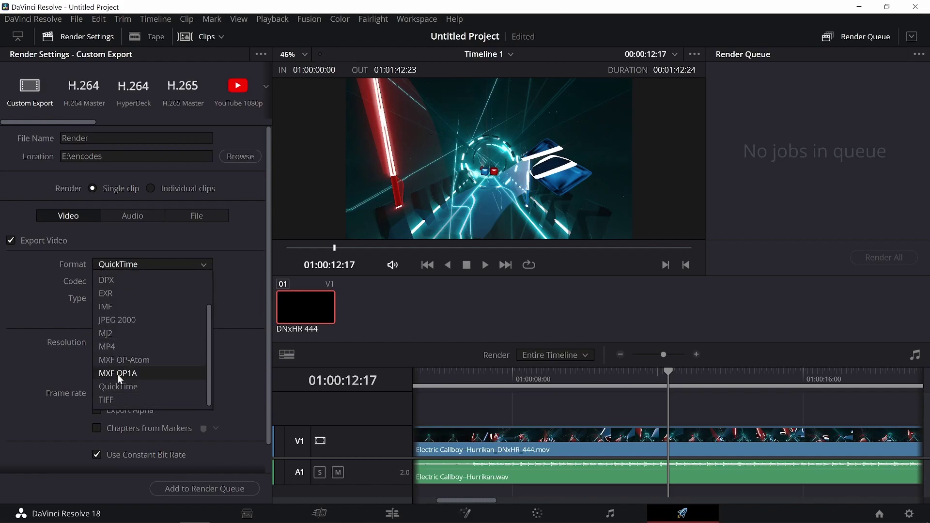
{"action": "left_click", "coordinate": [120, 374]}
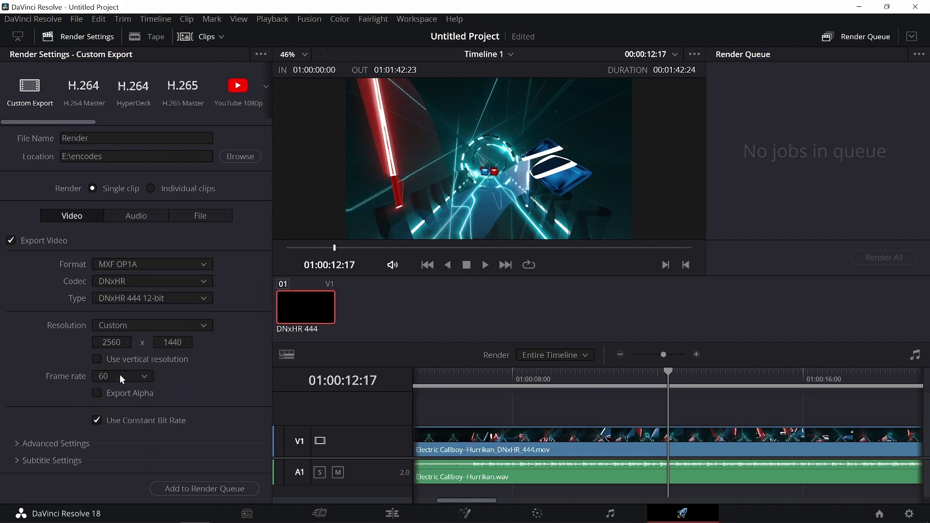
{"action": "left_click", "coordinate": [120, 266]}
{"action": "left_click", "coordinate": [117, 264]}
- Add the Timeline 1 render to the render queue as Job 1 (E:\encodes\Render.mxf)
{"action": "left_click", "coordinate": [191, 487]}
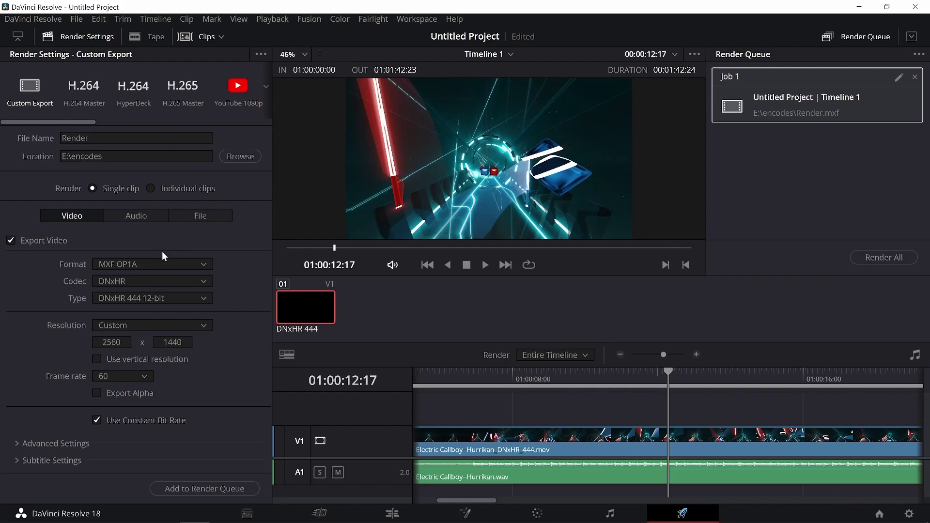
- Close the DaVinci Resolve window, bringing up the save-changes prompt
{"action": "left_click", "coordinate": [915, 10]}
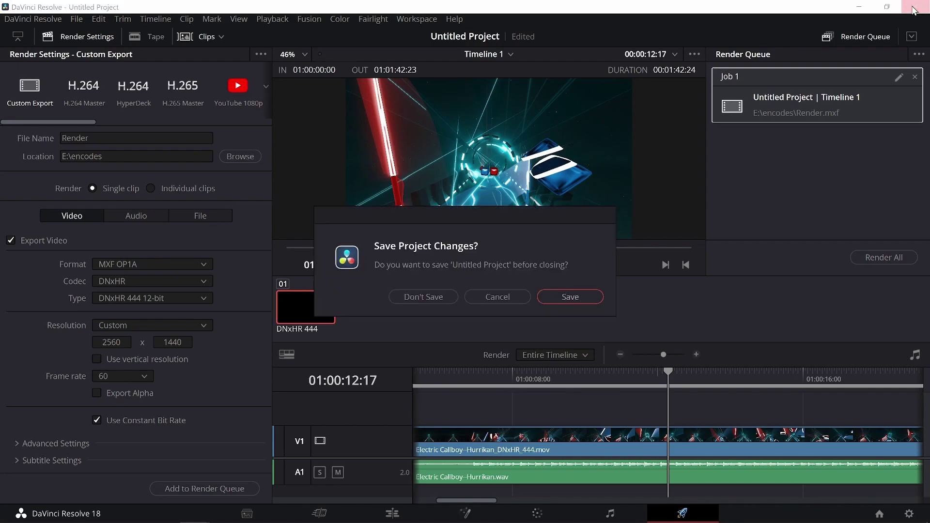